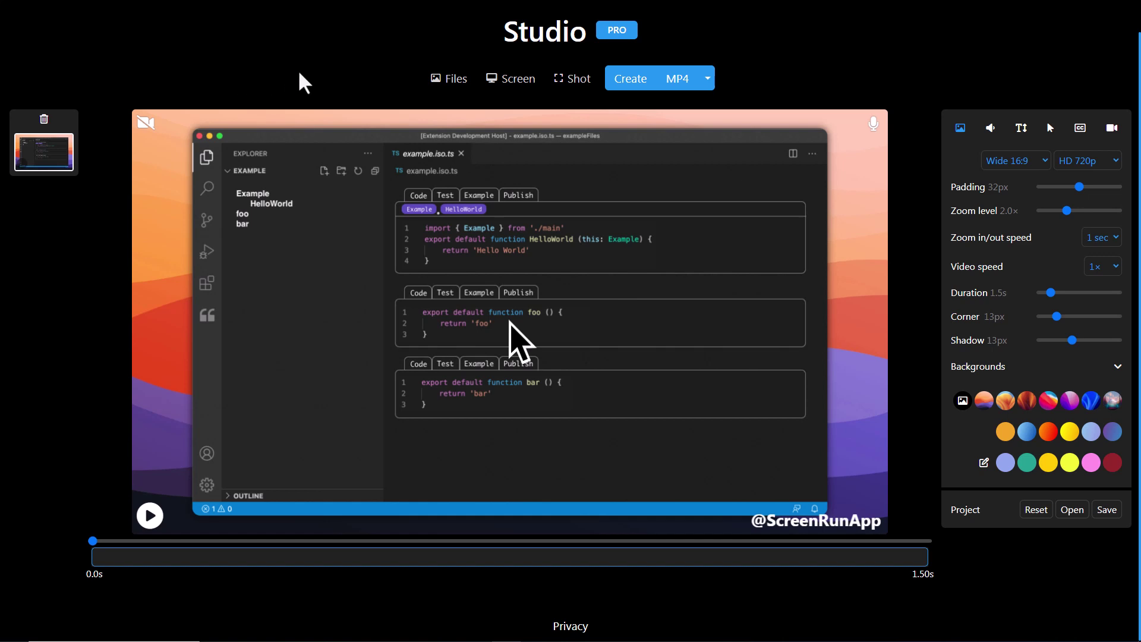
Capture a shot of the ScreenRun Pricing browser tab and delete the sample code editor image from the project
scroll(374, 132, "up", 1)
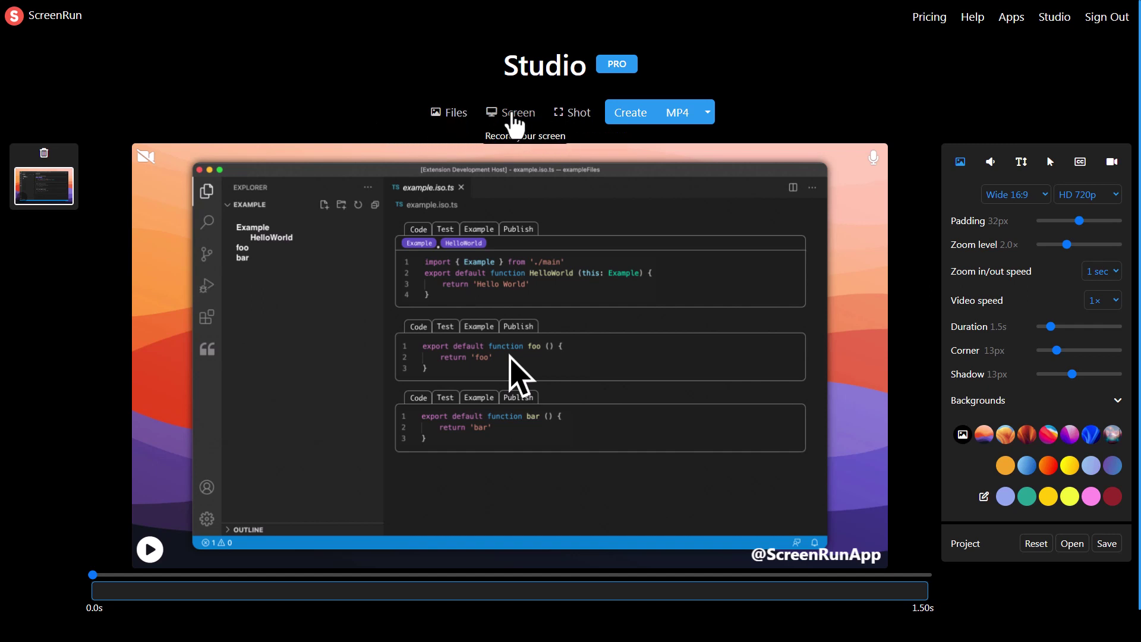
left_click(566, 115)
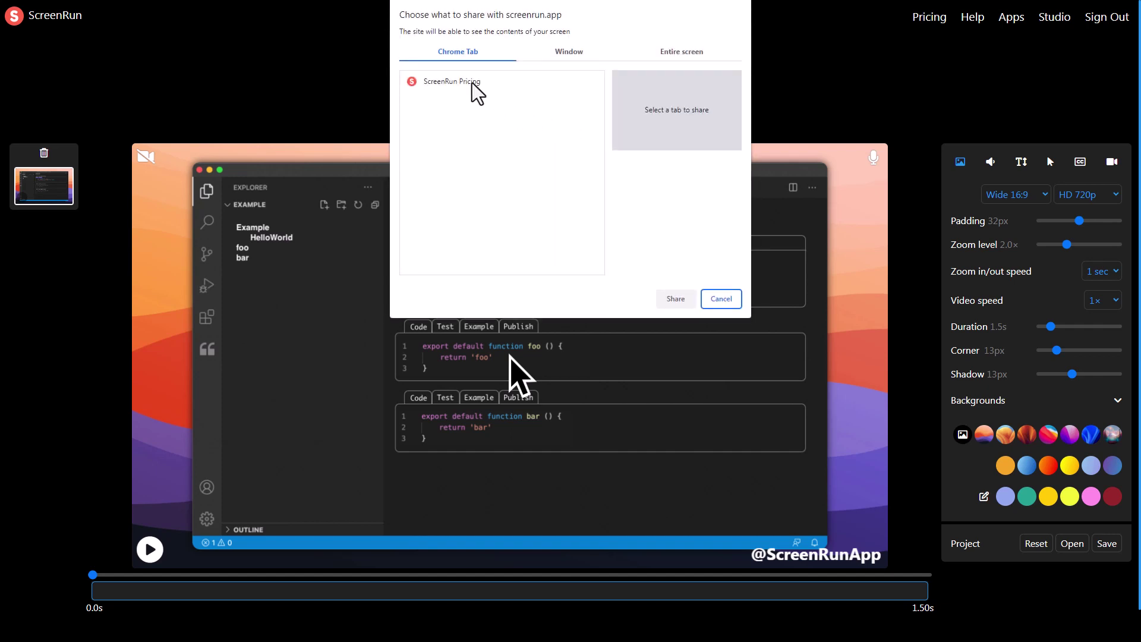
left_click(472, 83)
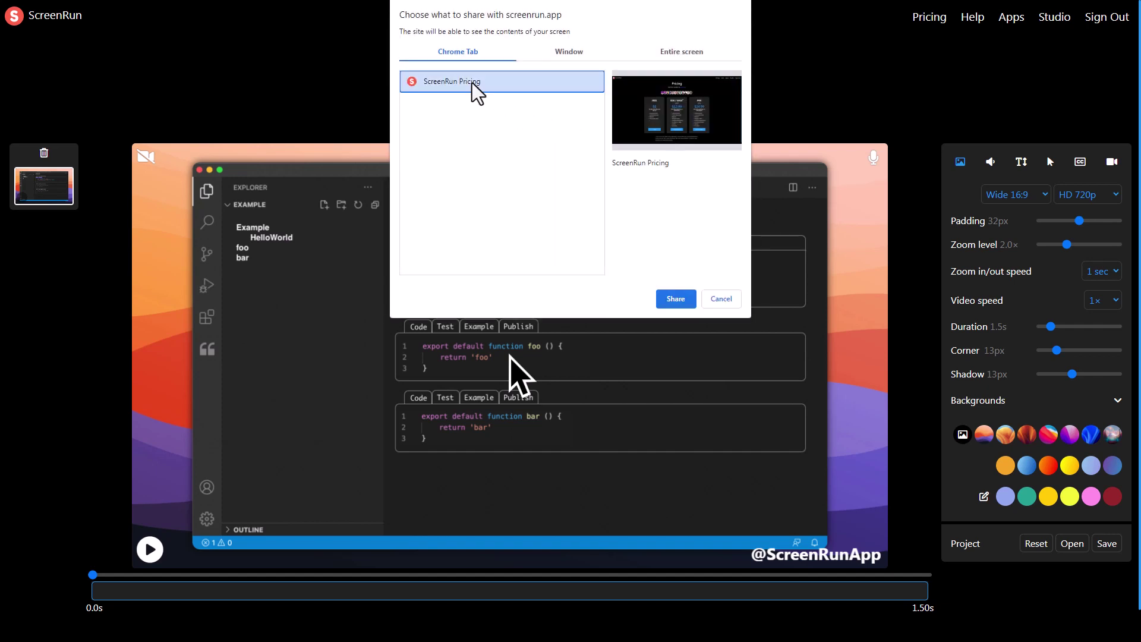
left_click(665, 299)
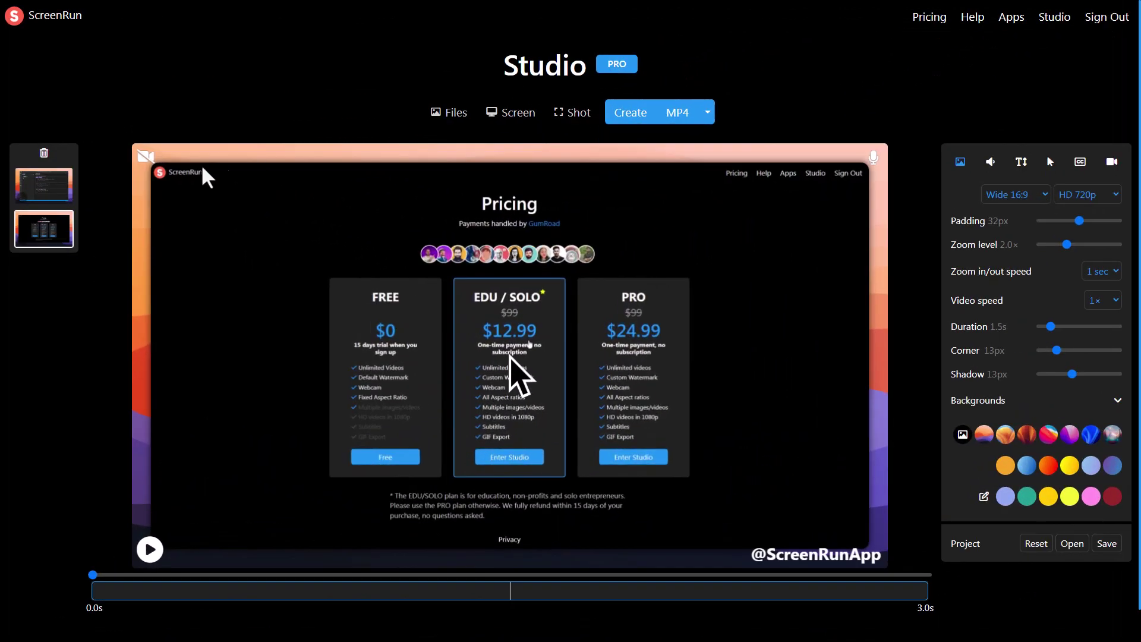
left_click(47, 183)
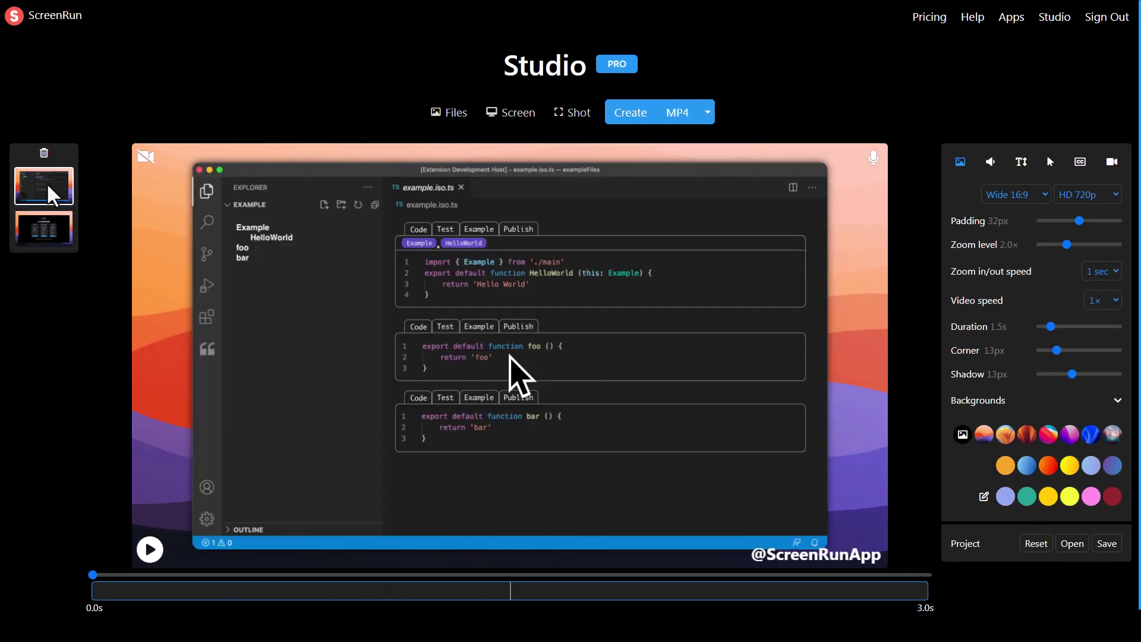
left_click(46, 152)
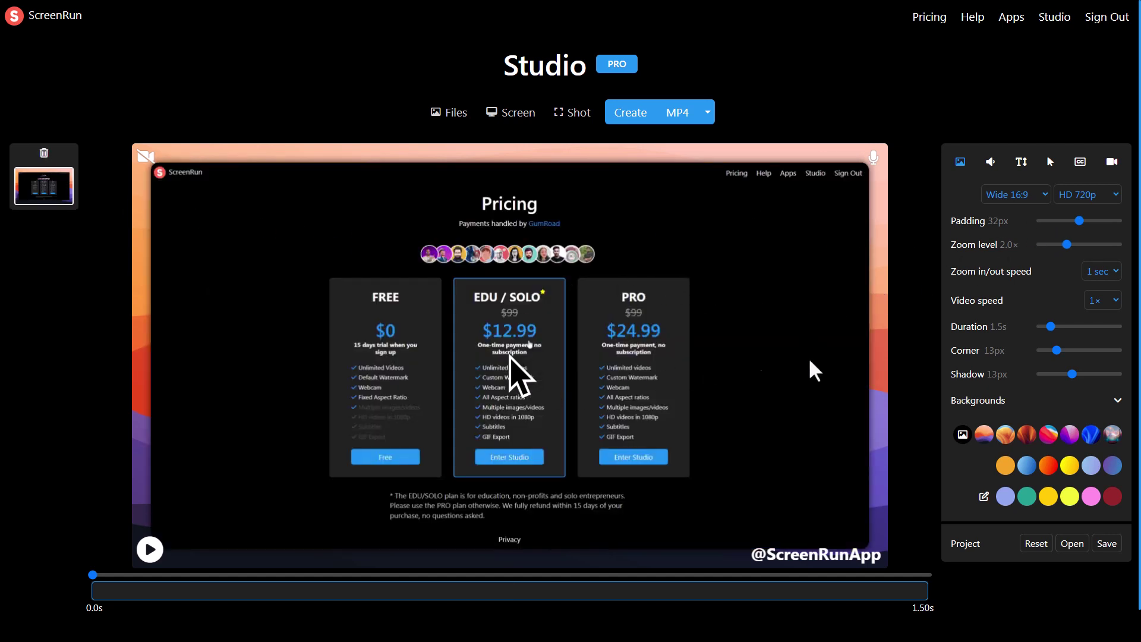
Set the padding to 35px and the output resolution to FHD 1080p
left_click_drag(1077, 221, 1083, 221)
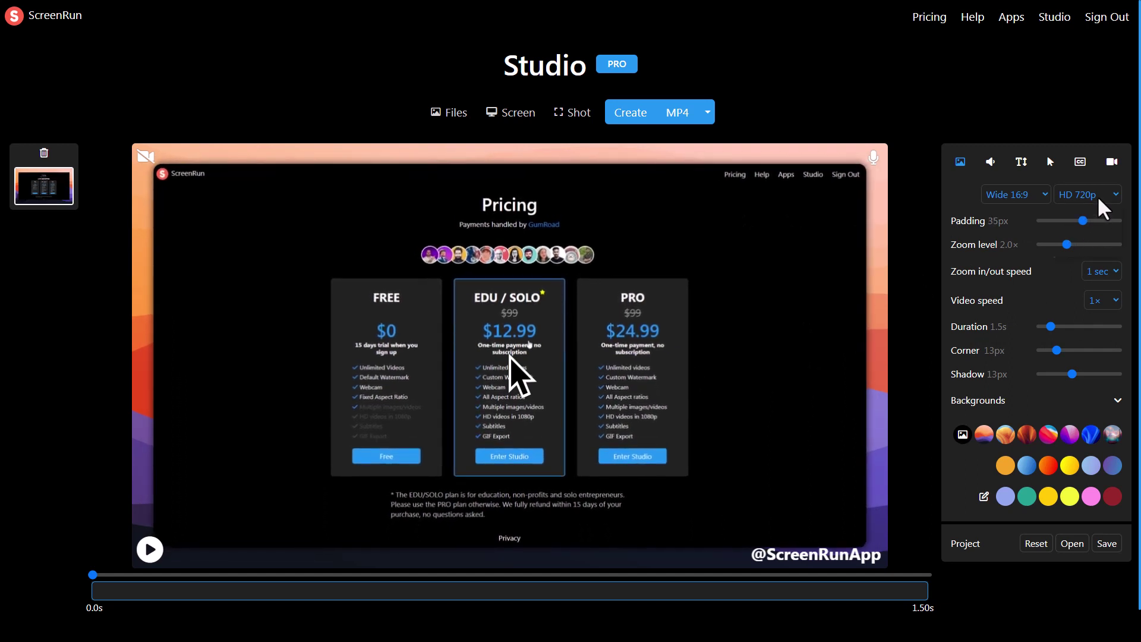
left_click(1097, 198)
left_click(1098, 221)
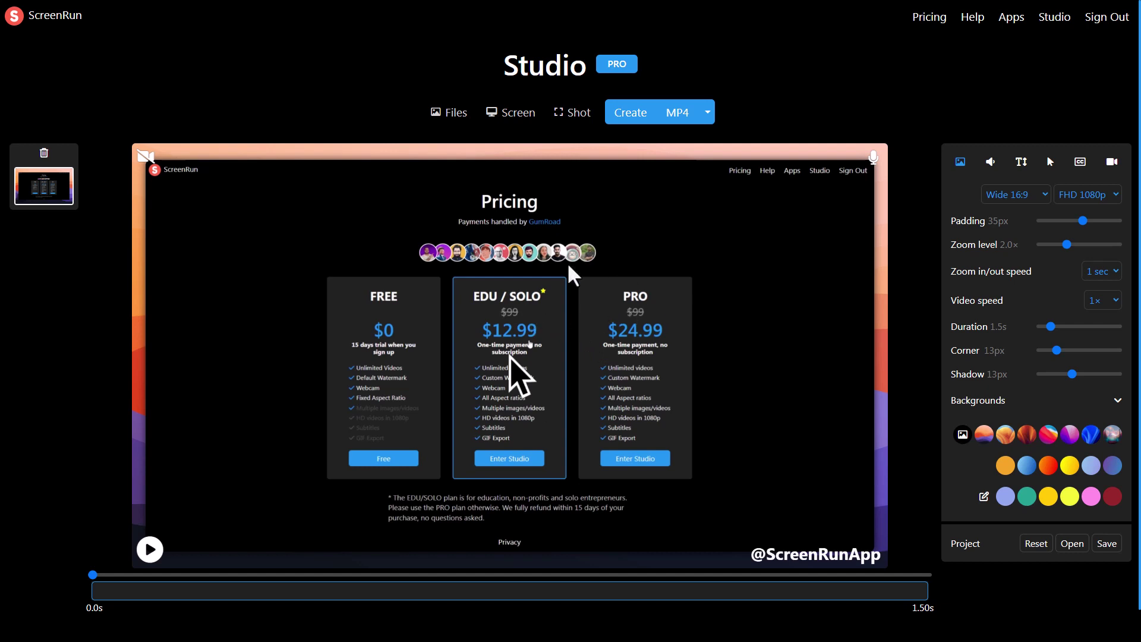
Place three numbered points on the pricing image, on the FREE, EDU / SOLO and PRO plan headings in that order
left_click(390, 281)
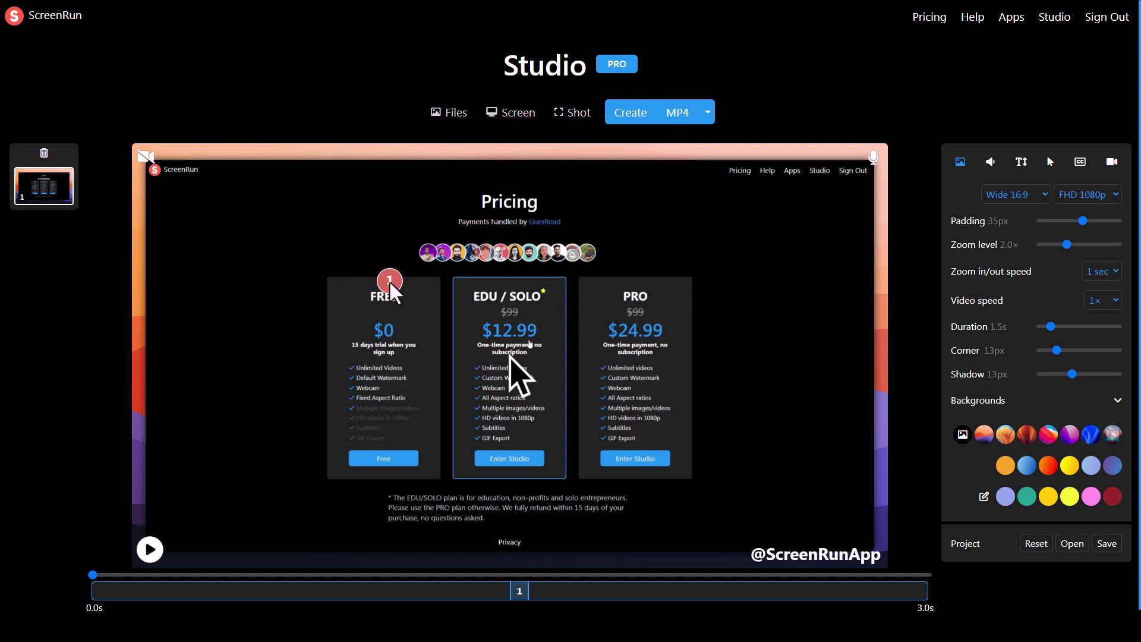
left_click(522, 294)
left_click(648, 296)
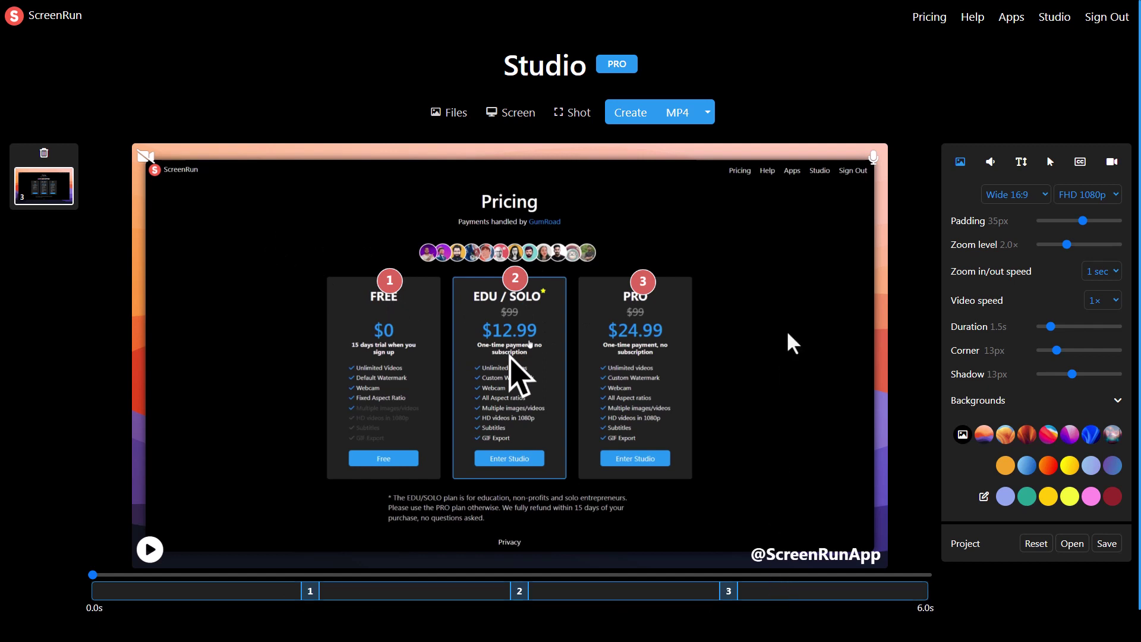
Create the MP4 video, dismiss the finished video, and check the available output formats while keeping MP4
left_click(637, 116)
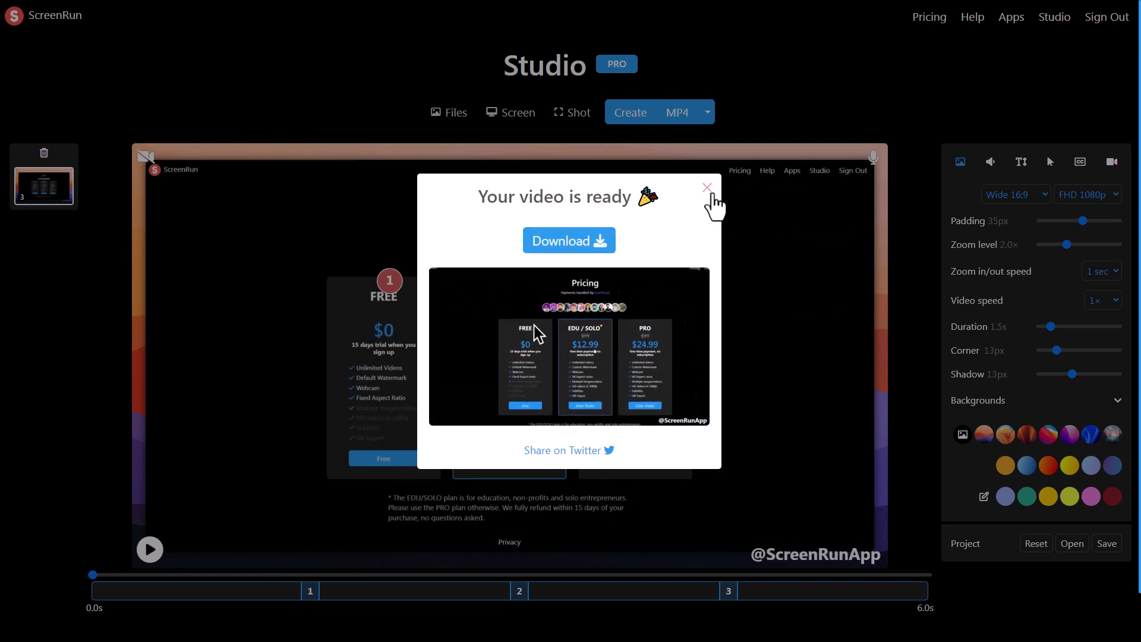
left_click(707, 189)
left_click(678, 112)
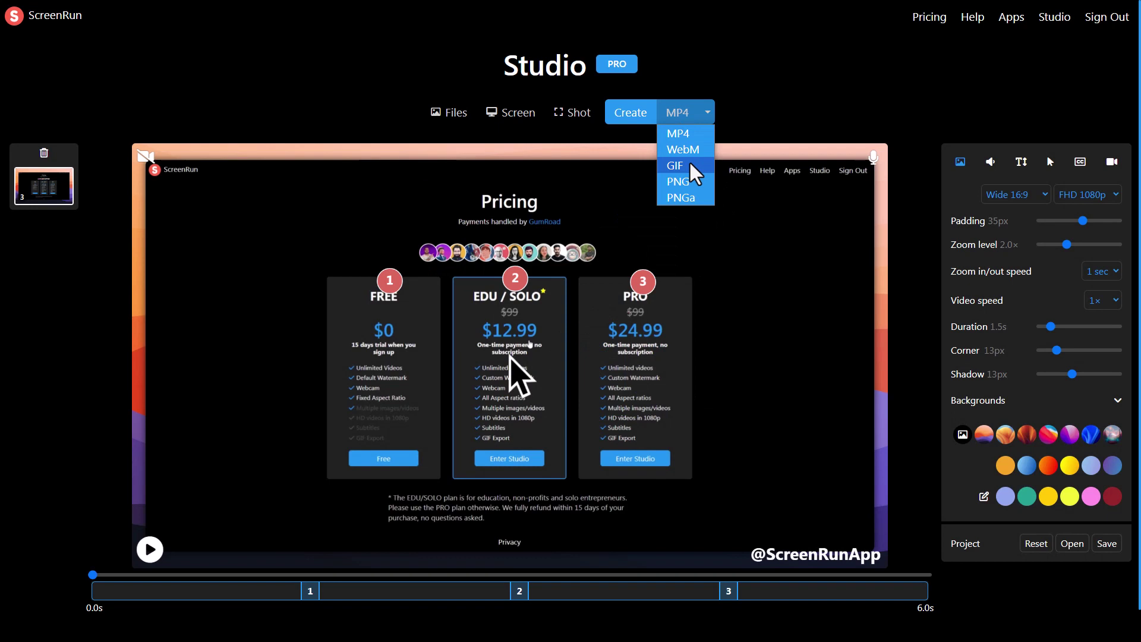
left_click(670, 215)
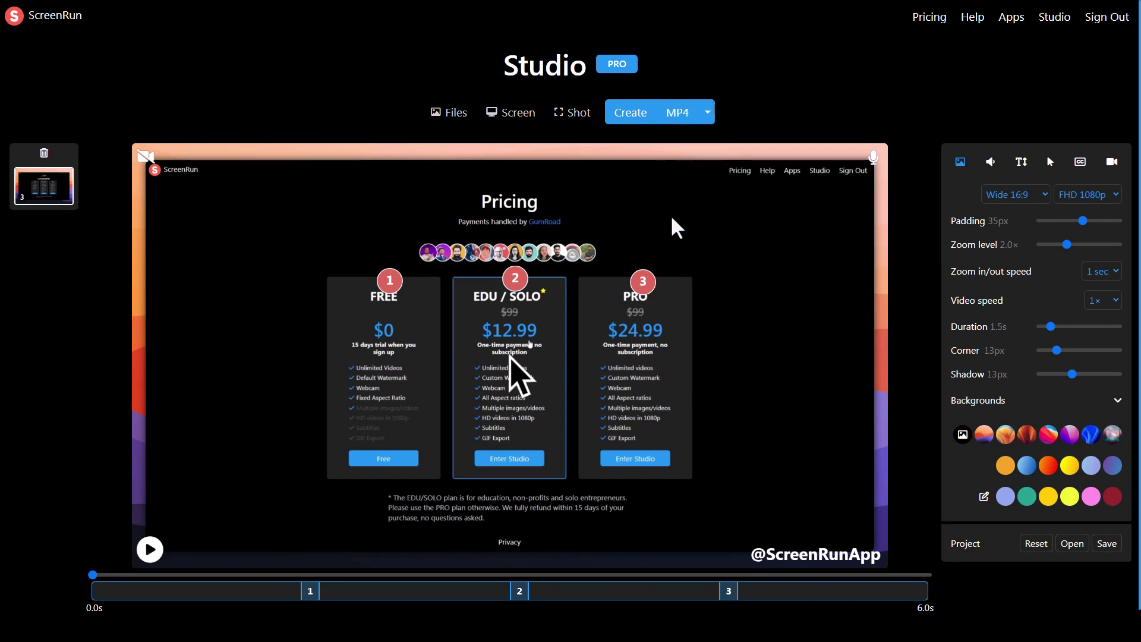
Label point 1 on the FREE plan "Free costs $0" and create the MP4 video again to preview it
left_click(394, 280)
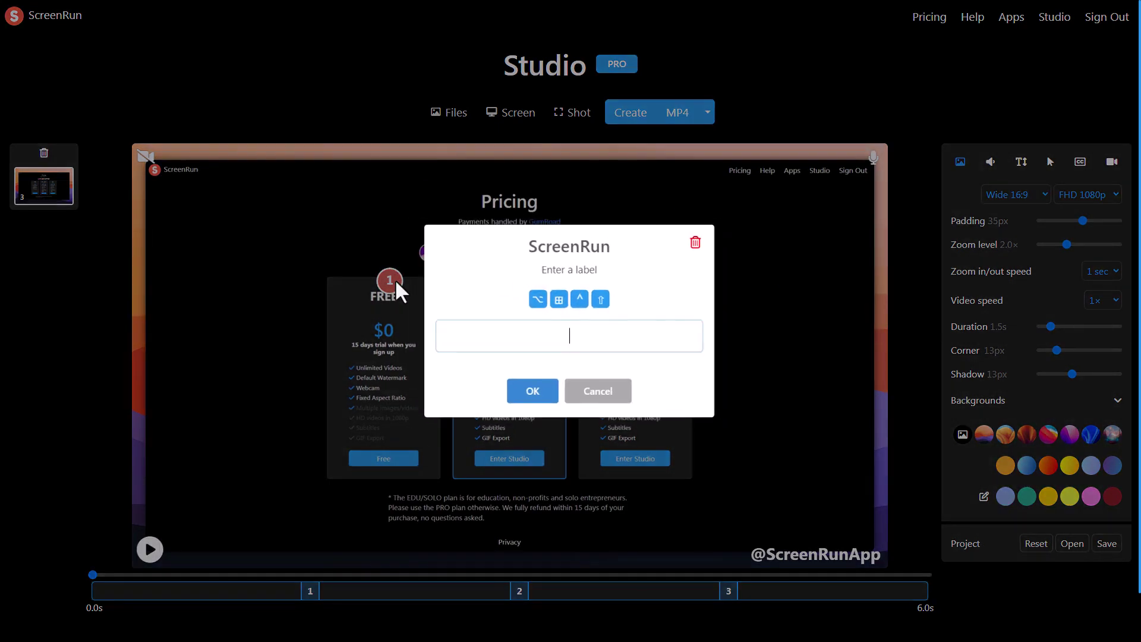
type("Free costs $0")
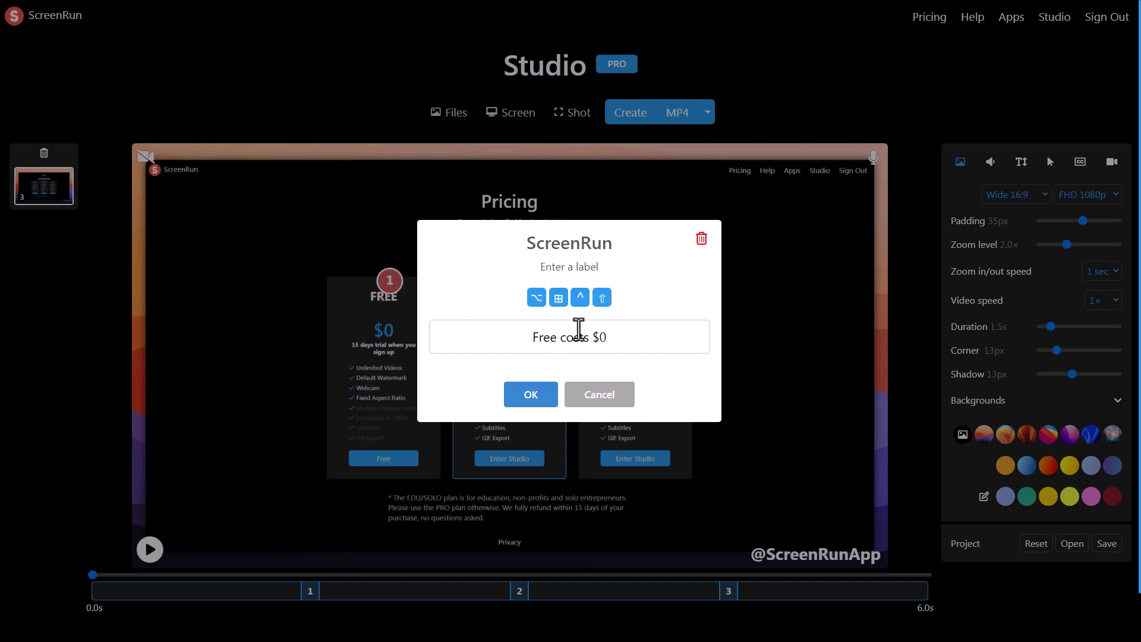
left_click(545, 398)
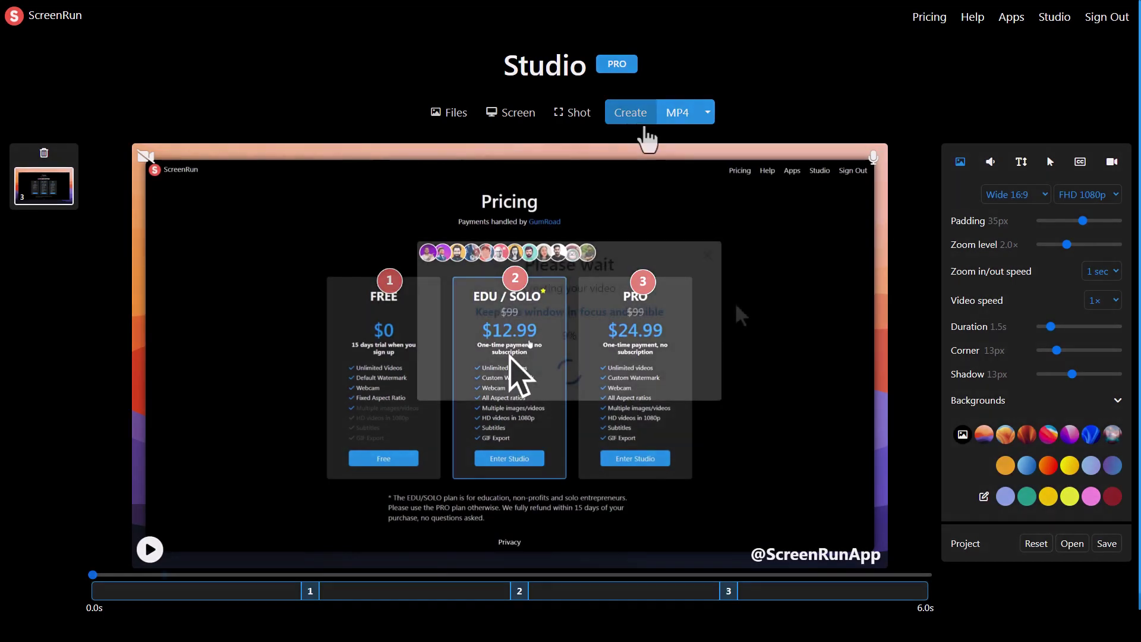
left_click(646, 121)
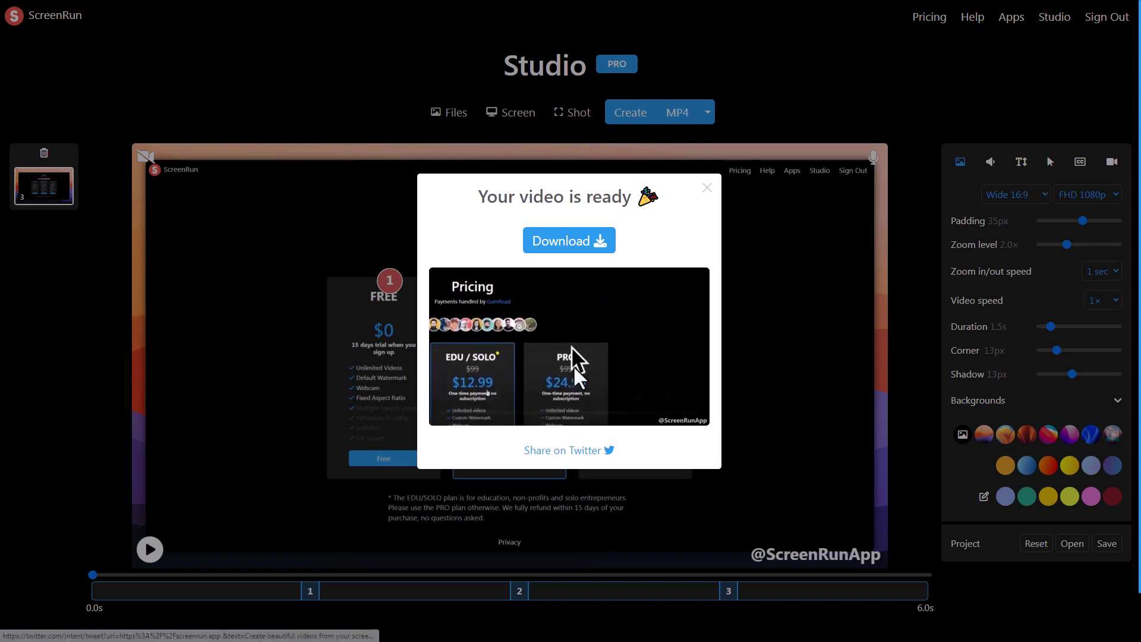
left_click(706, 189)
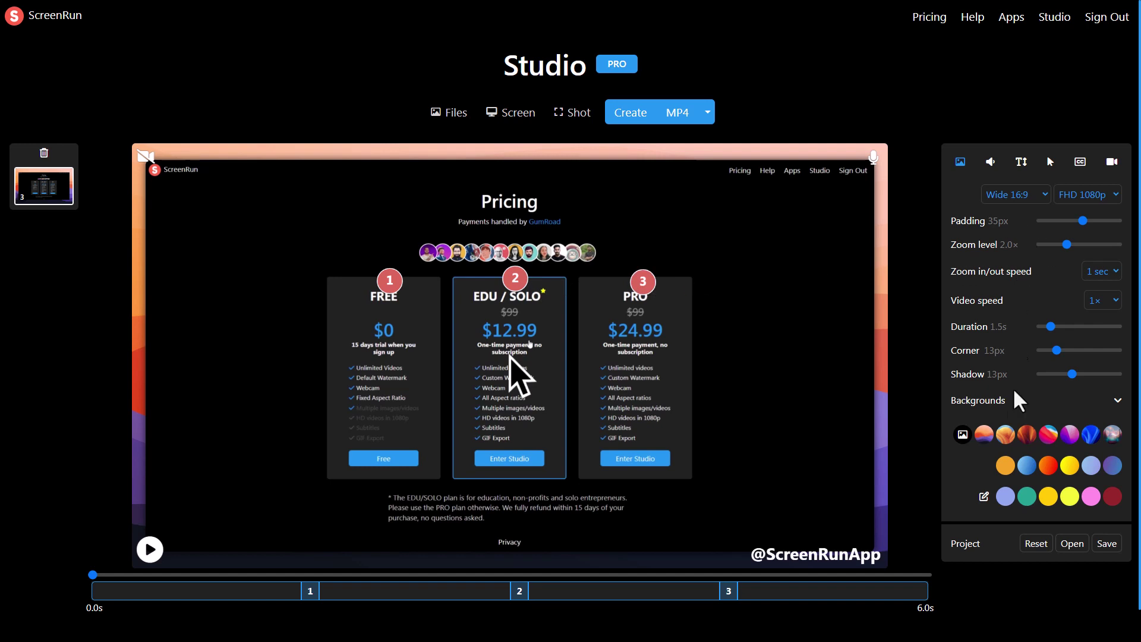
Apply the blue gradient background and set shadow to 12px, corner to 21px and duration to 2.8s
left_click(1027, 466)
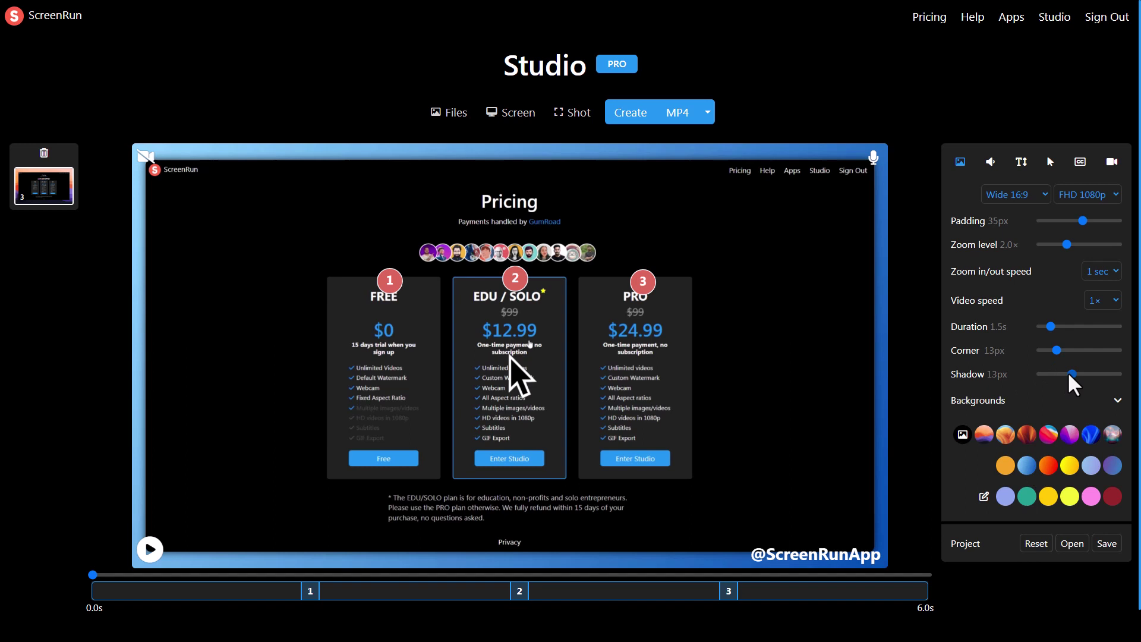
left_click_drag(1068, 375, 1076, 330)
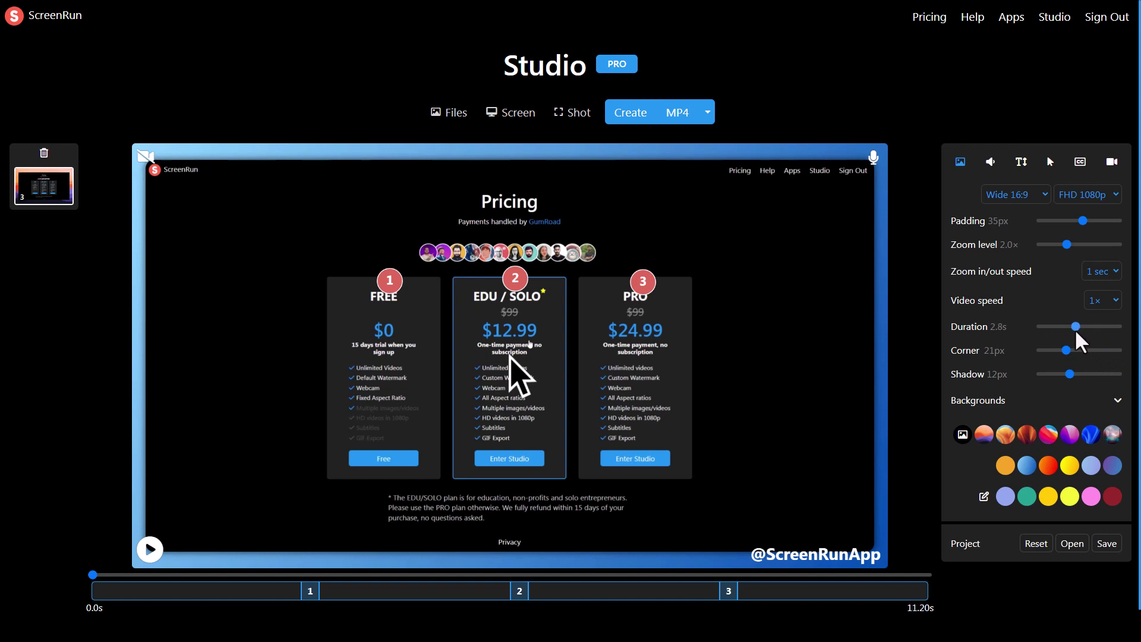
left_click(1104, 278)
left_click(1050, 274)
Add the Happy Lazy Loop background music, lower its volume and stop the music preview
left_click(991, 170)
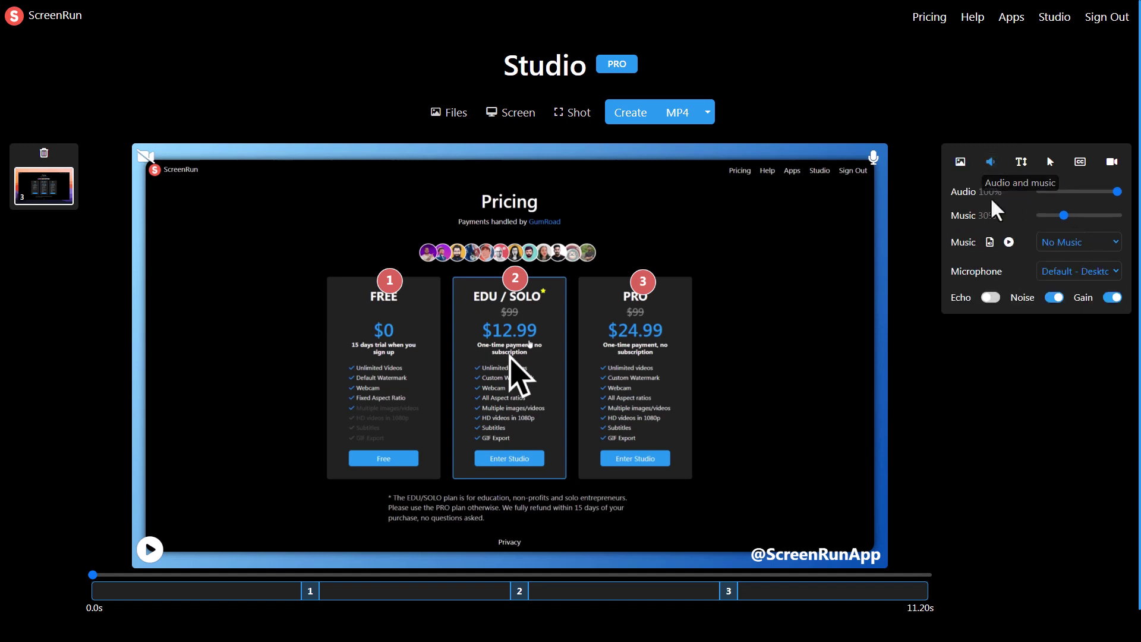
left_click(1055, 240)
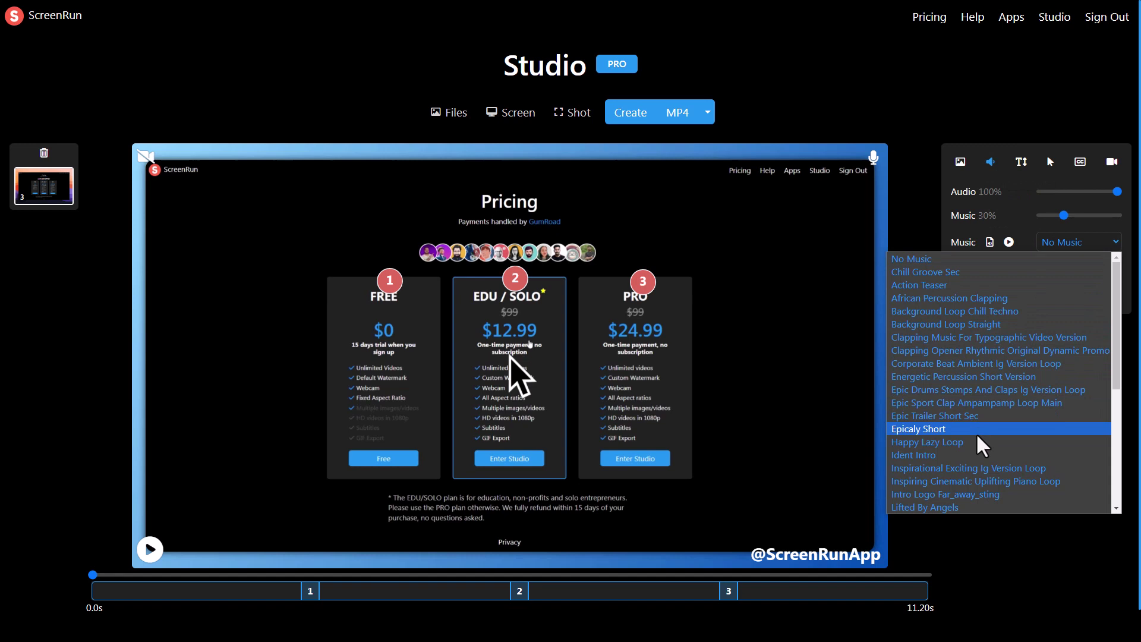
left_click(977, 455)
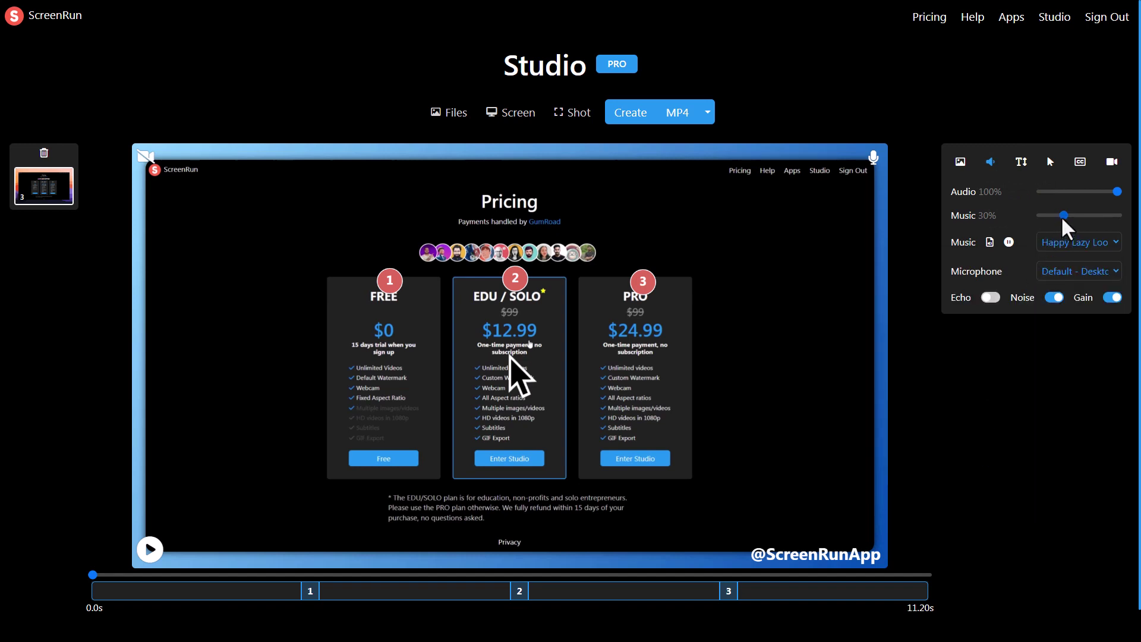
left_click_drag(1055, 216, 1048, 216)
left_click(1009, 240)
Replace the watermark text with "Big G Video" and briefly preview the brand image, leaving it switched off
left_click(1021, 162)
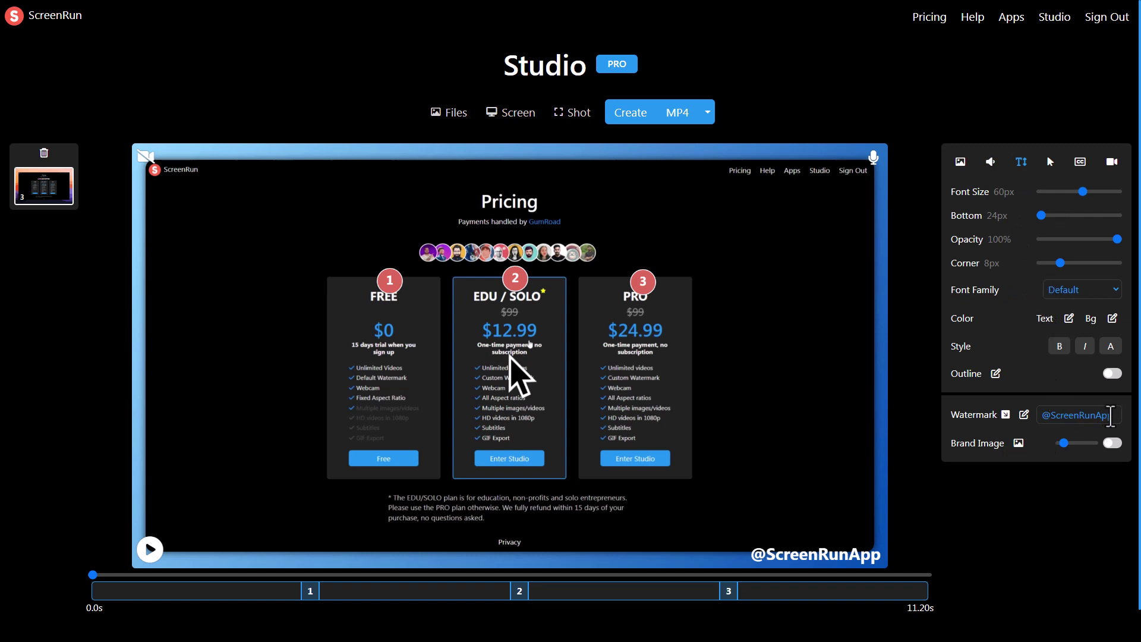
left_click_drag(1113, 409, 1042, 411)
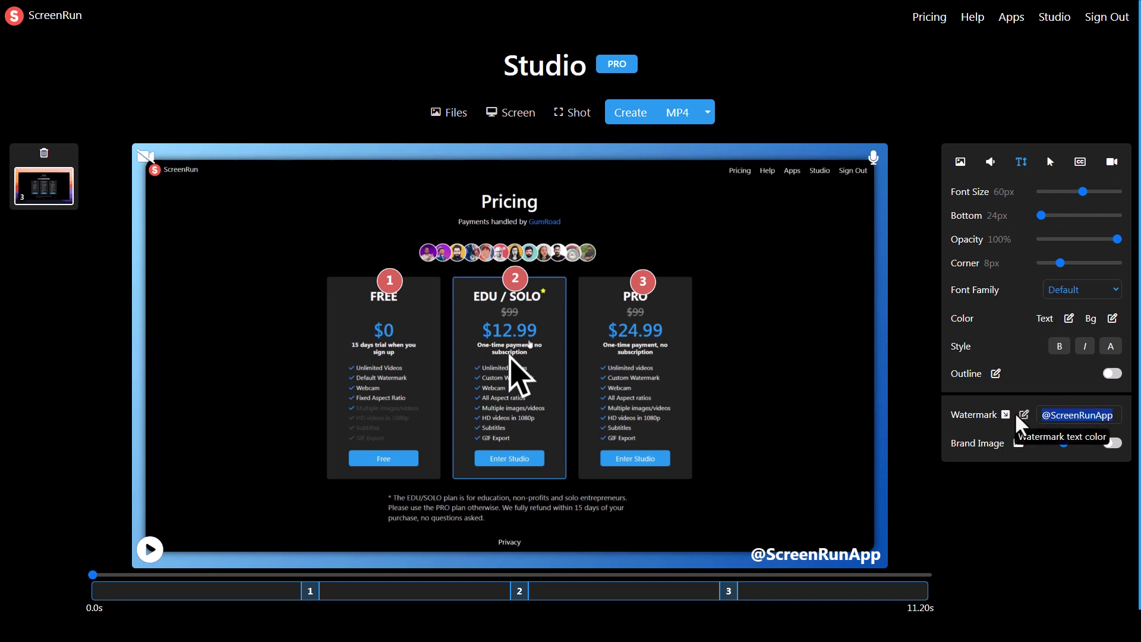
key("BackSpace")
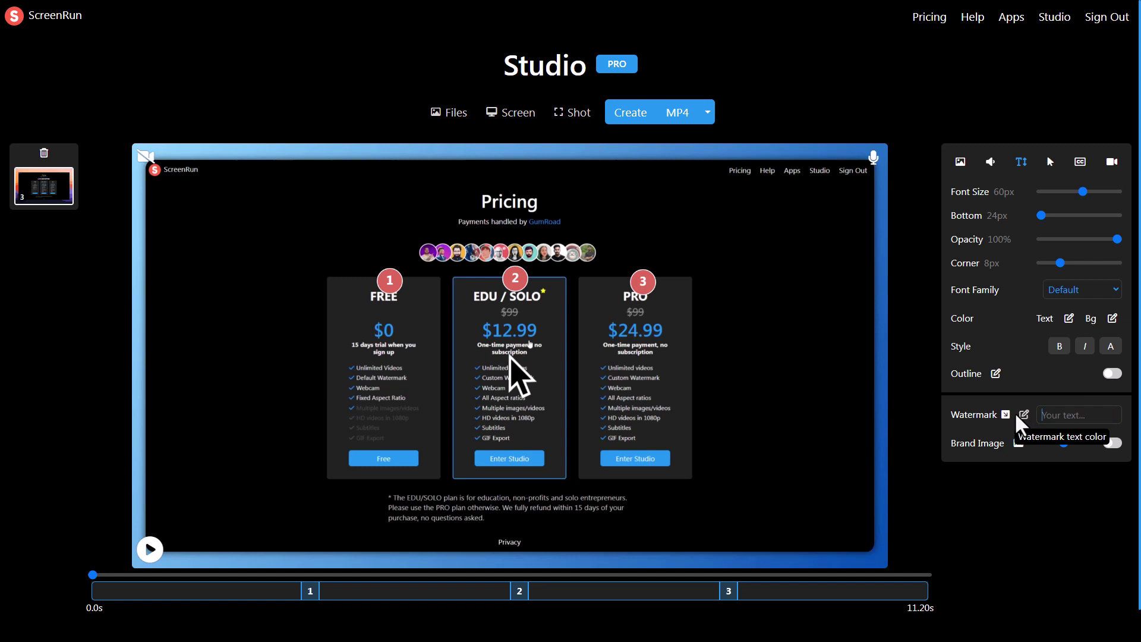
type("Big")
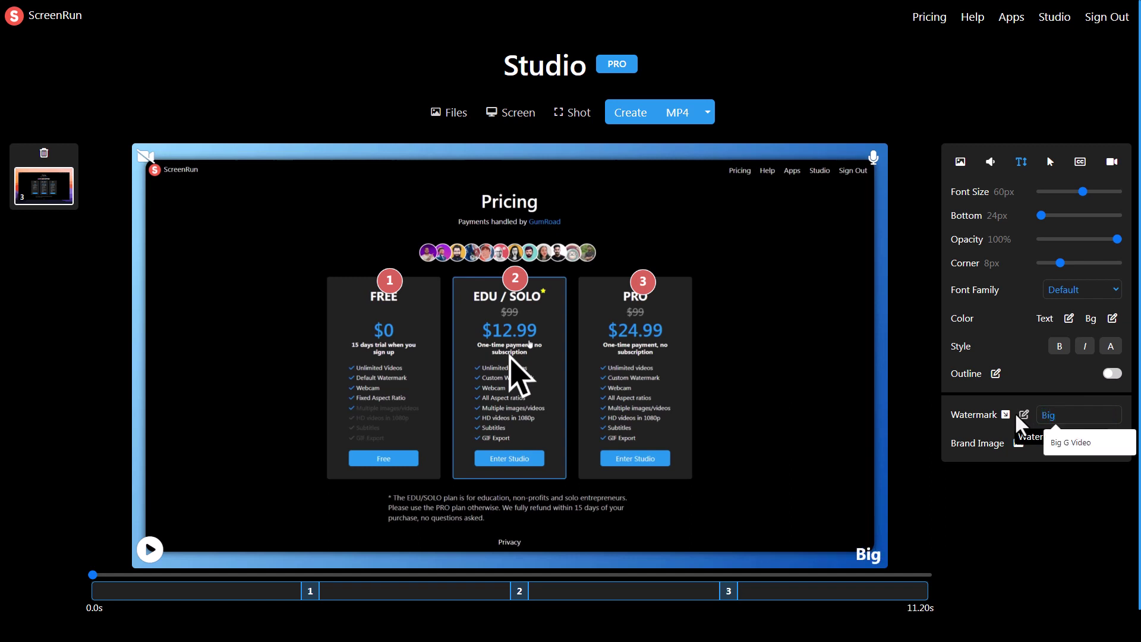
type(" G Video")
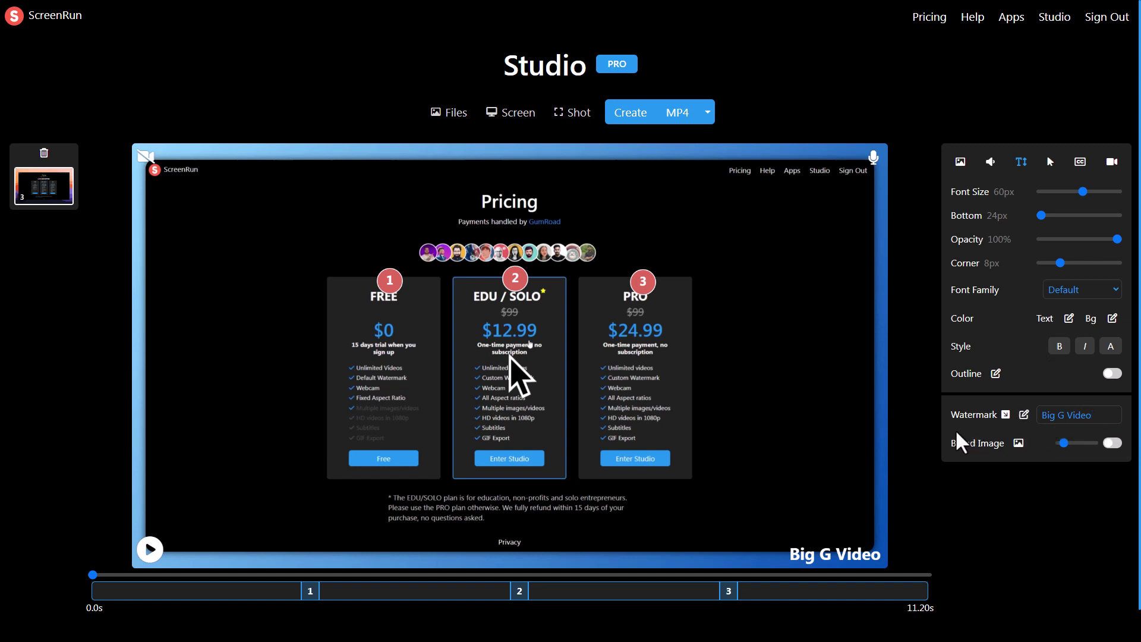
left_click(1111, 444)
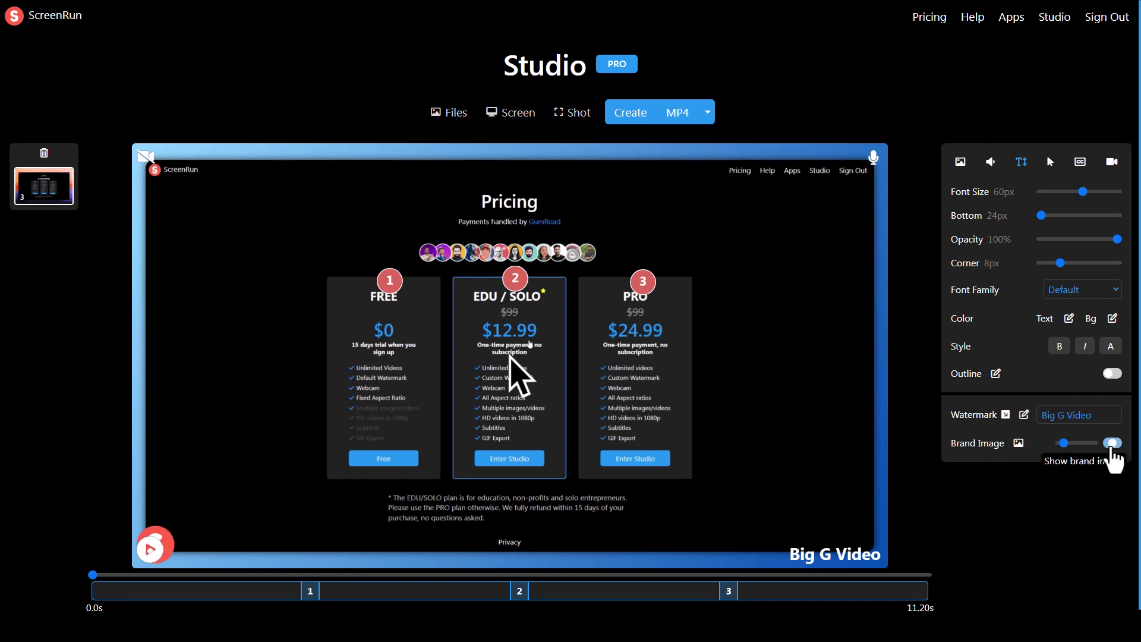
left_click(1112, 444)
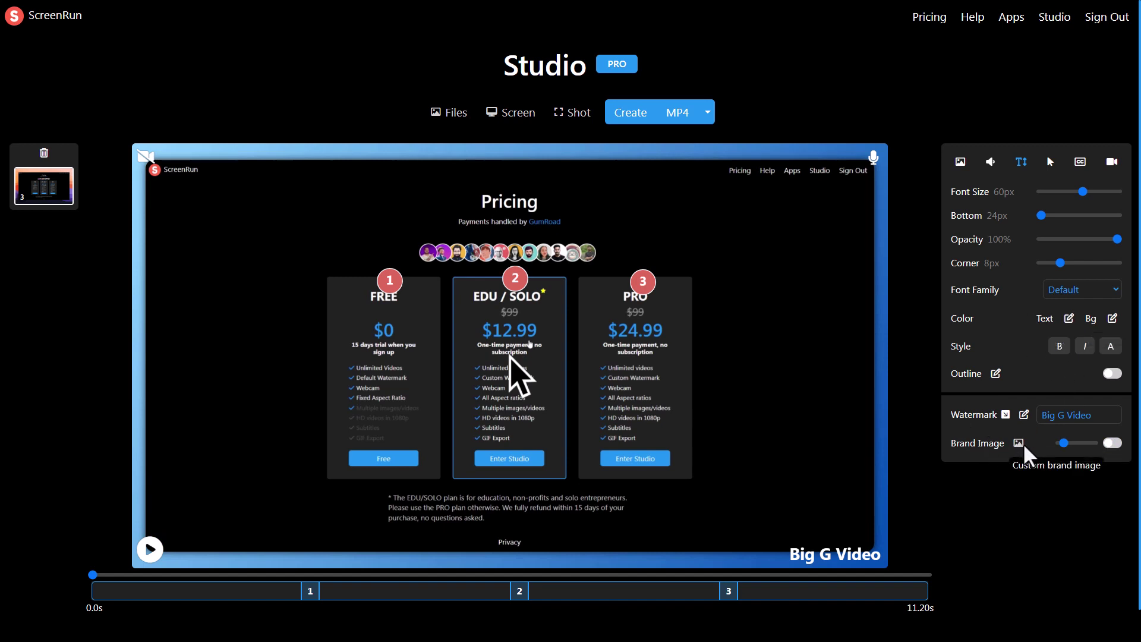
Check the cursor and closed caption settings, and set the webcam avatar to Man Glasses
left_click(1041, 159)
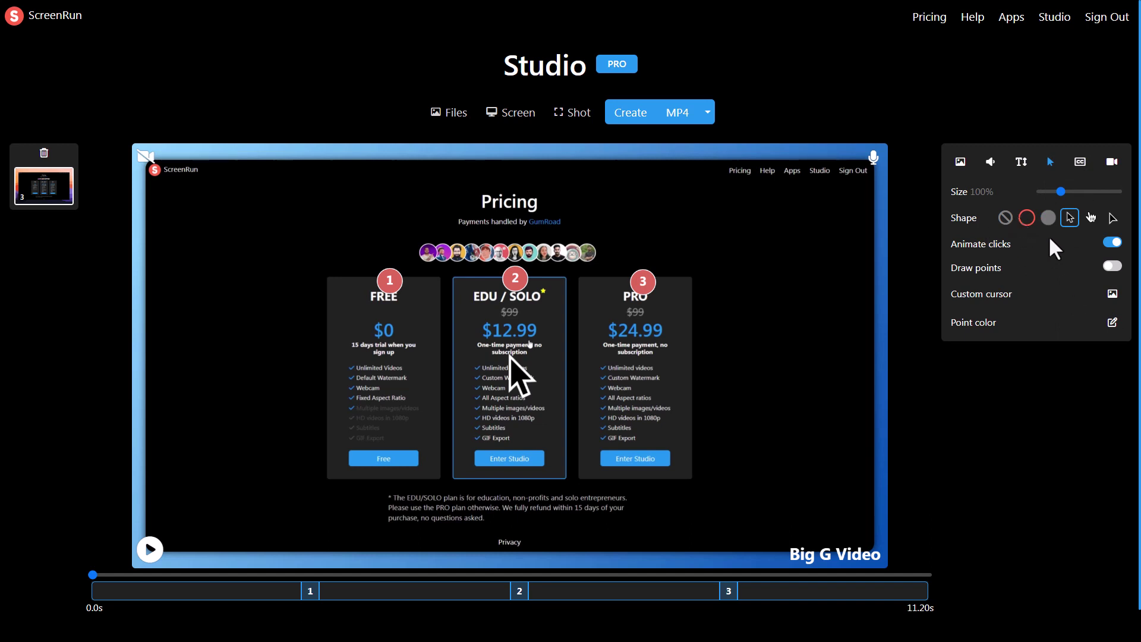
left_click(1080, 162)
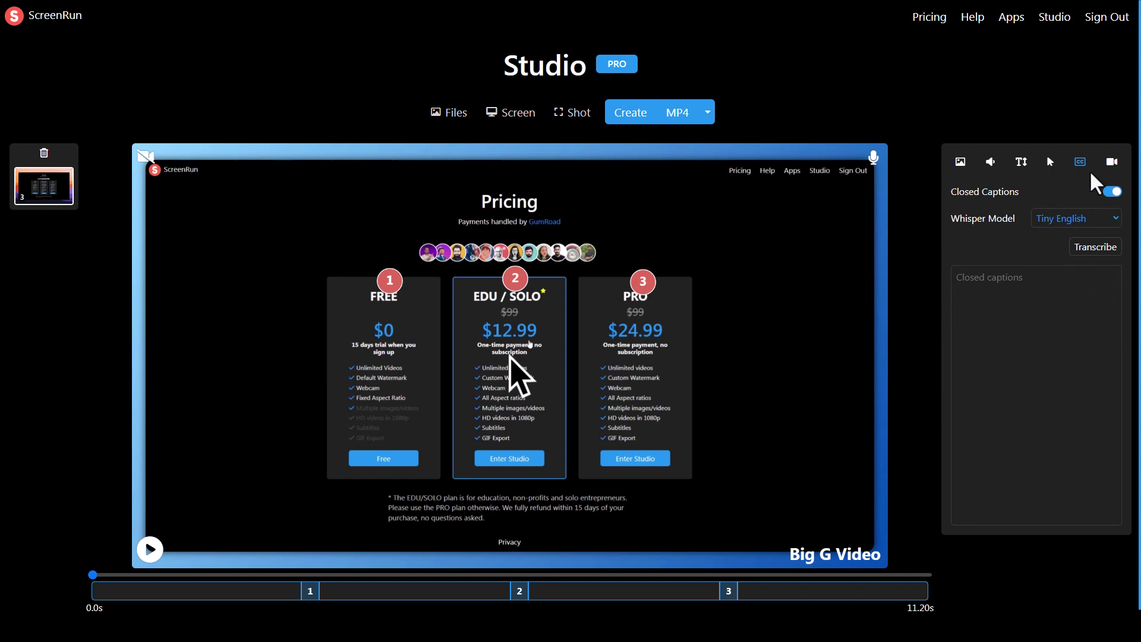
left_click(1112, 167)
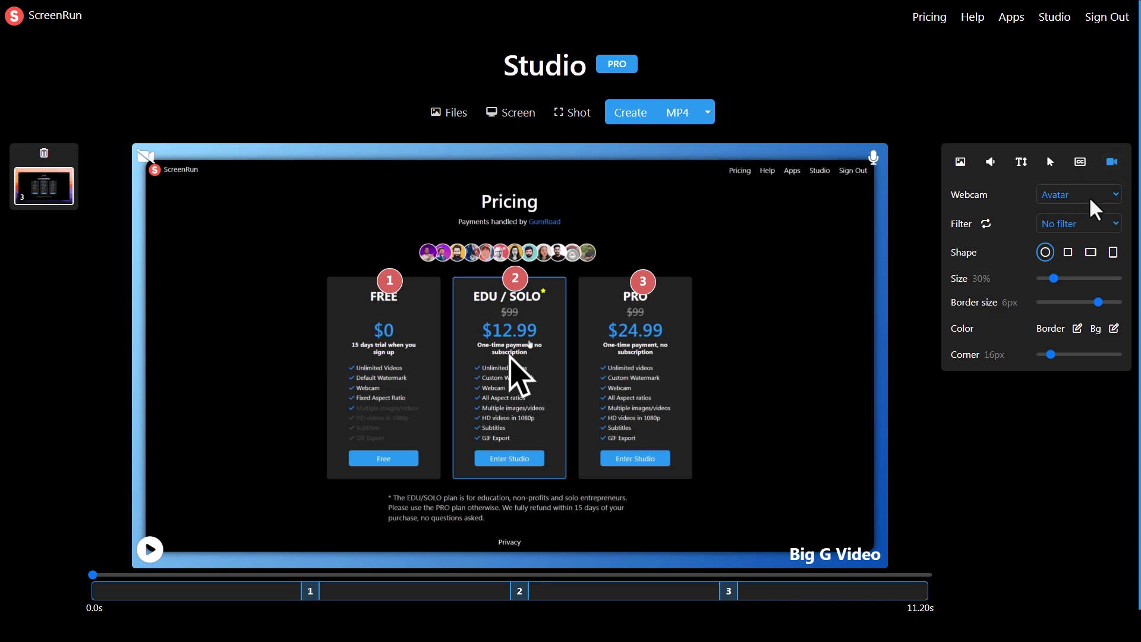
left_click(1092, 196)
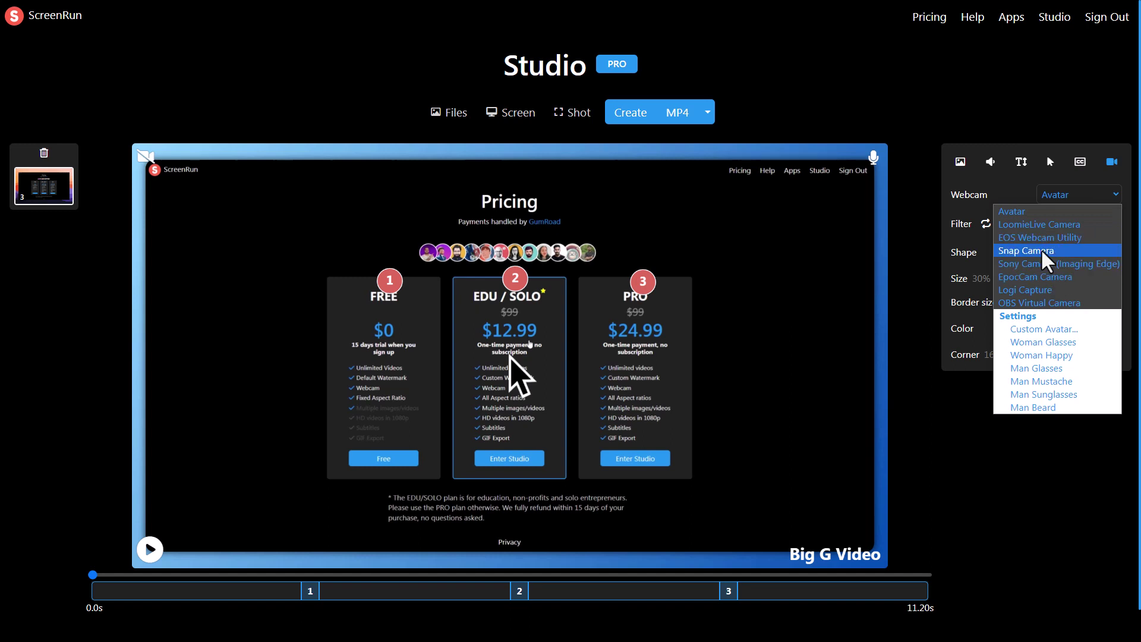
left_click(1076, 369)
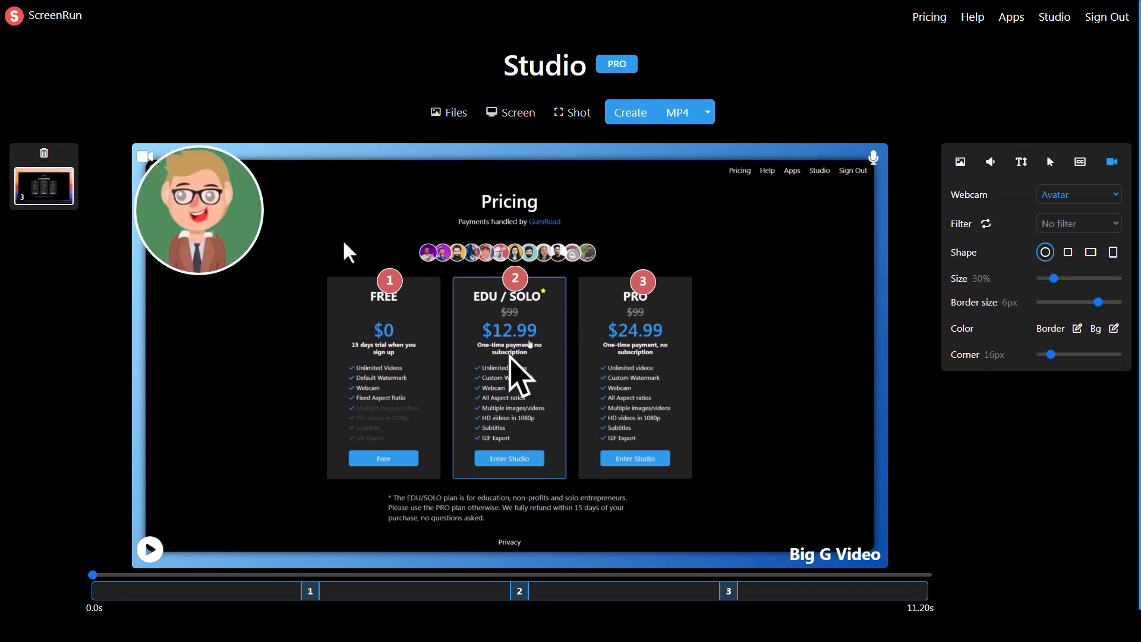
Place the webcam avatar in the upper-right area of the video, reduce its size to 28% and give it a square shape
left_click_drag(219, 216, 870, 254)
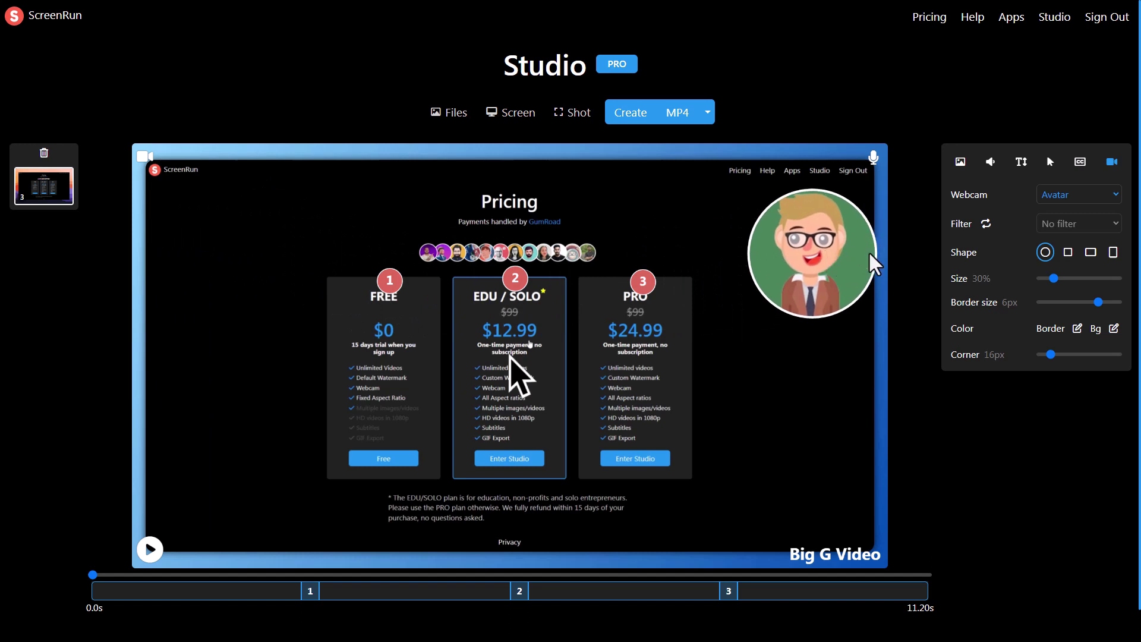
left_click_drag(1052, 277, 1050, 277)
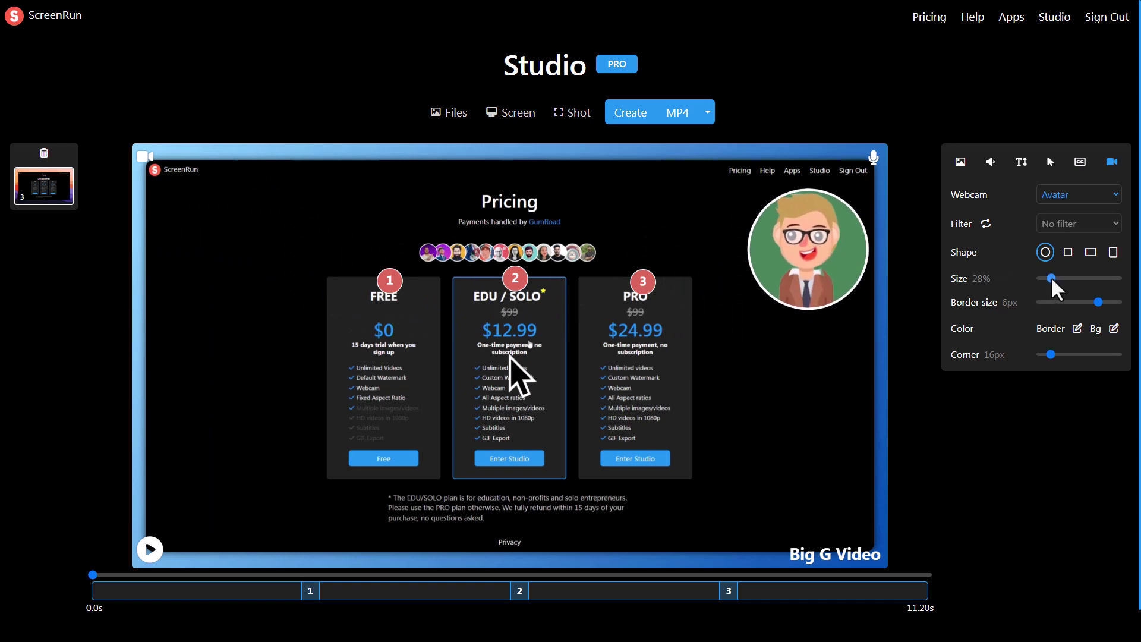
left_click(1067, 252)
mouse_move(813, 258)
left_mouse_down()
mouse_move(798, 241)
mouse_move(808, 253)
left_mouse_up()
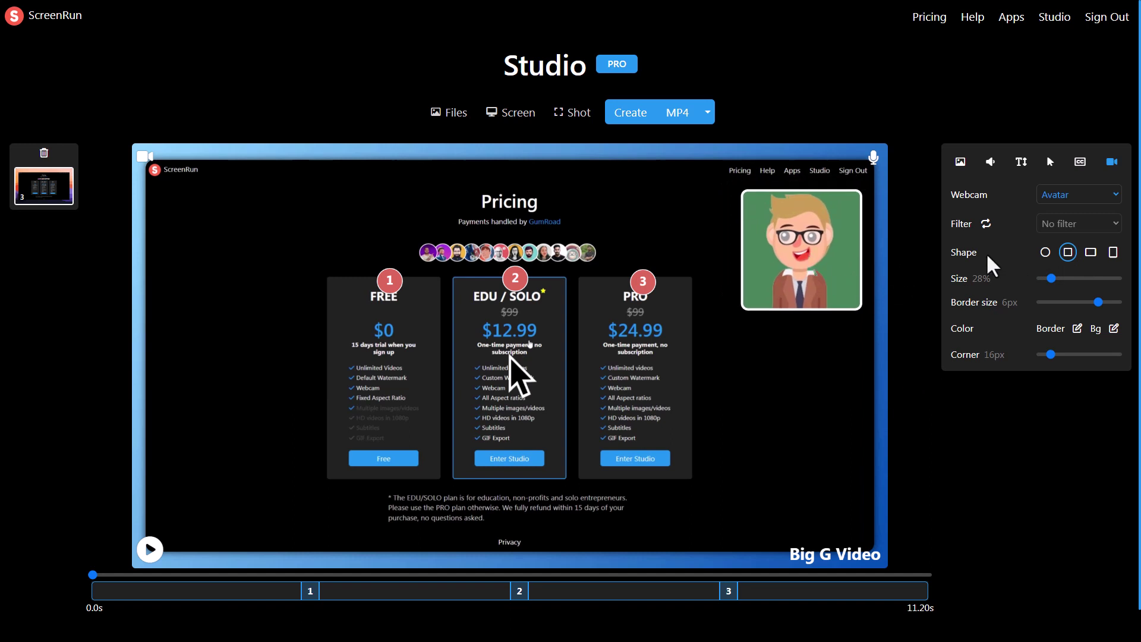
Reset the project to its default values and clear the storage
left_click(993, 387)
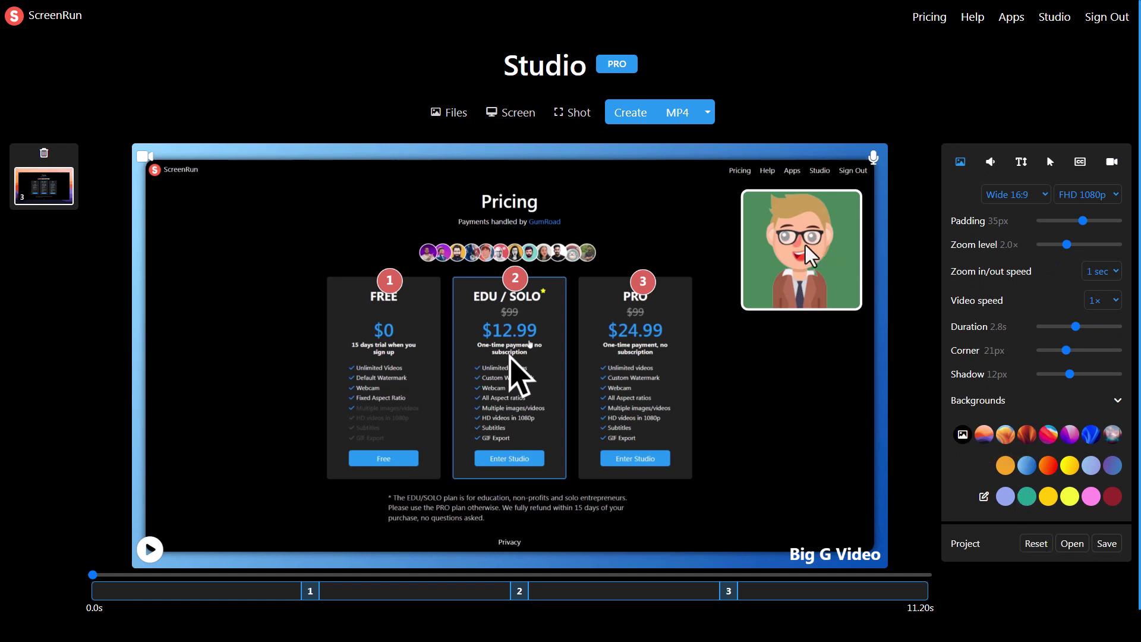
left_click(1032, 545)
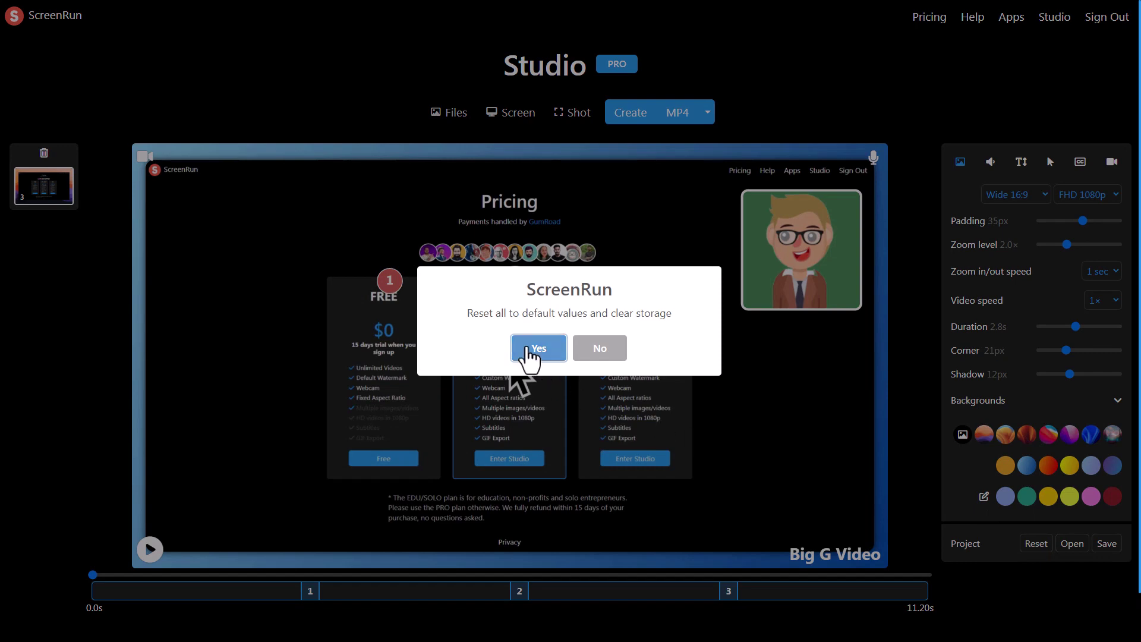
left_click(527, 355)
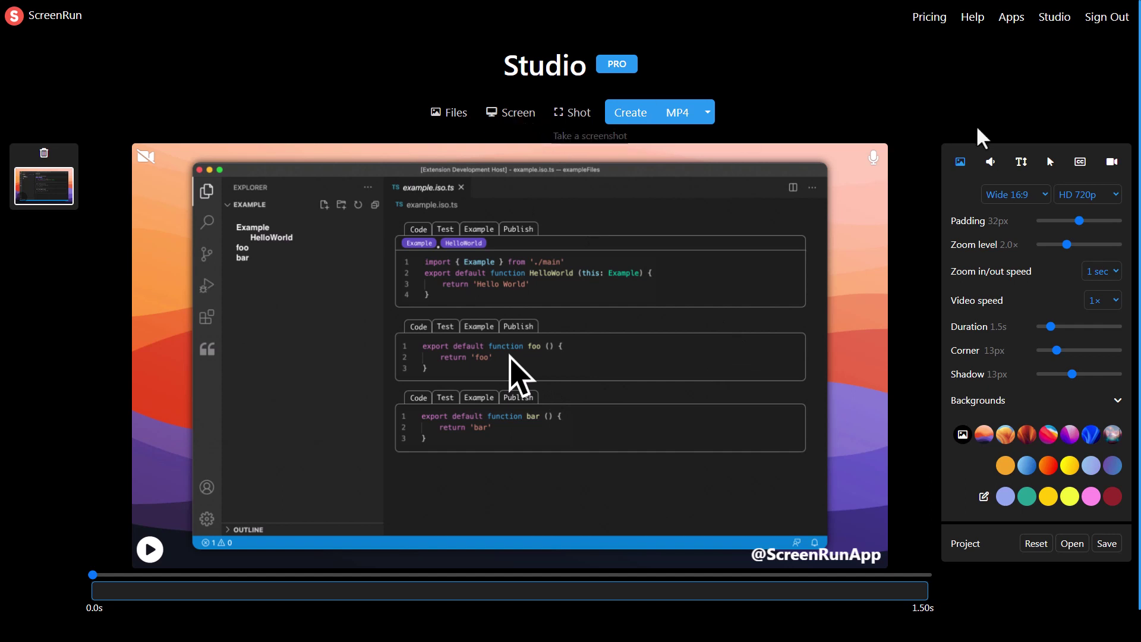
Choose the default RØDE NT-USB Mini desktop microphone as the audio input
left_click(990, 161)
left_click(1064, 272)
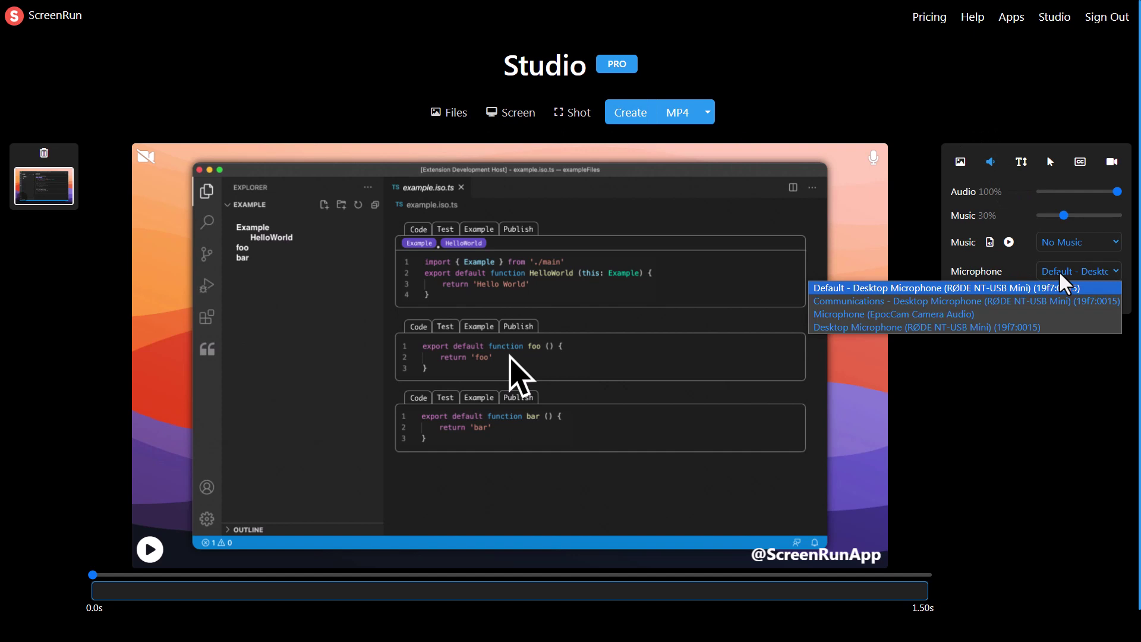
left_click(1035, 288)
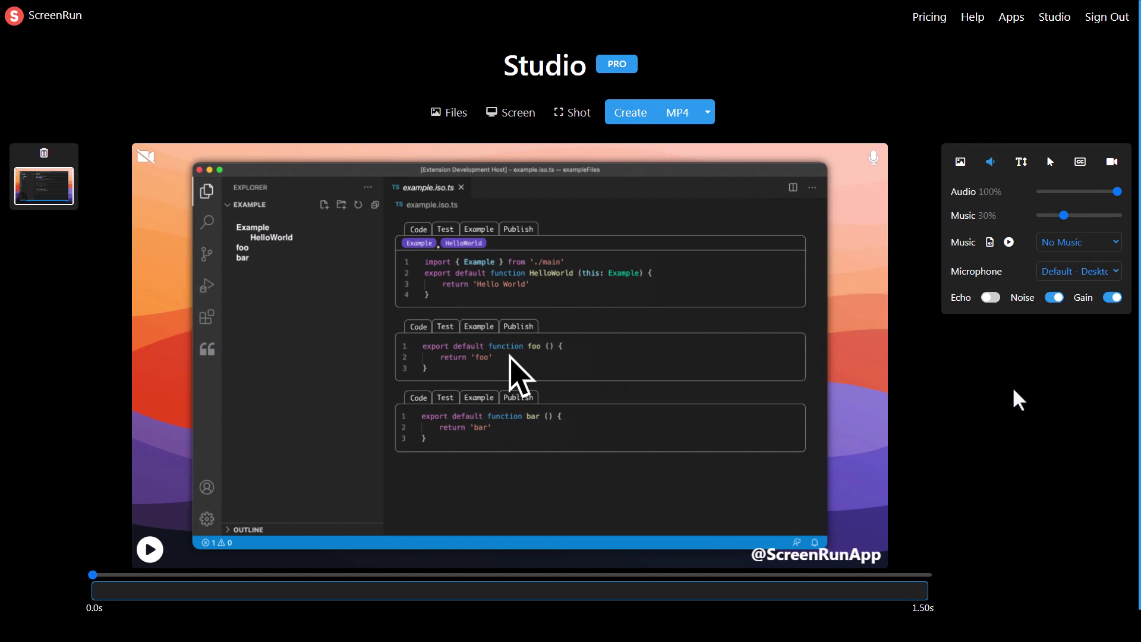
Record the pricing page as a screen recording with microphone audio, and delete the sample code-editor clip
left_click(510, 113)
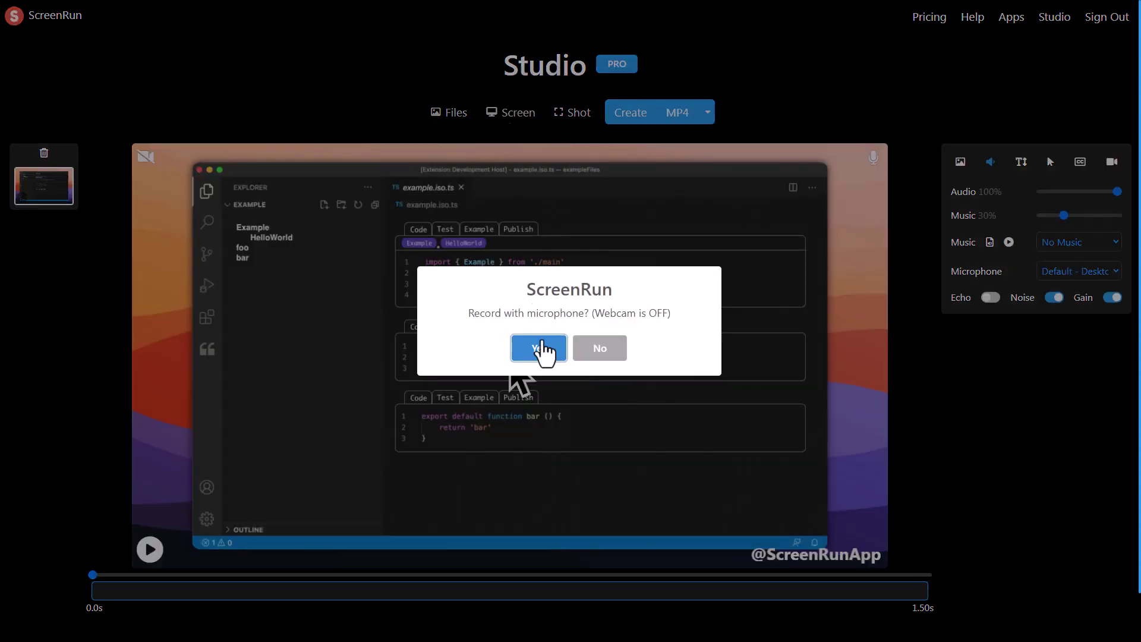
left_click(523, 348)
left_click(472, 95)
left_click(721, 298)
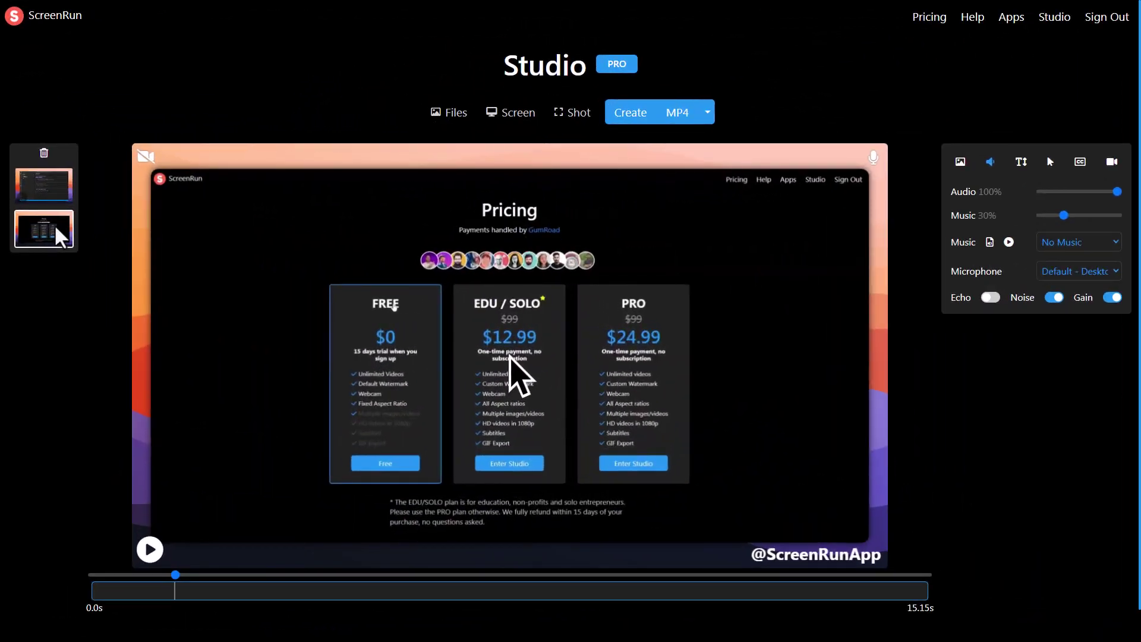
left_click(49, 187)
left_click(43, 152)
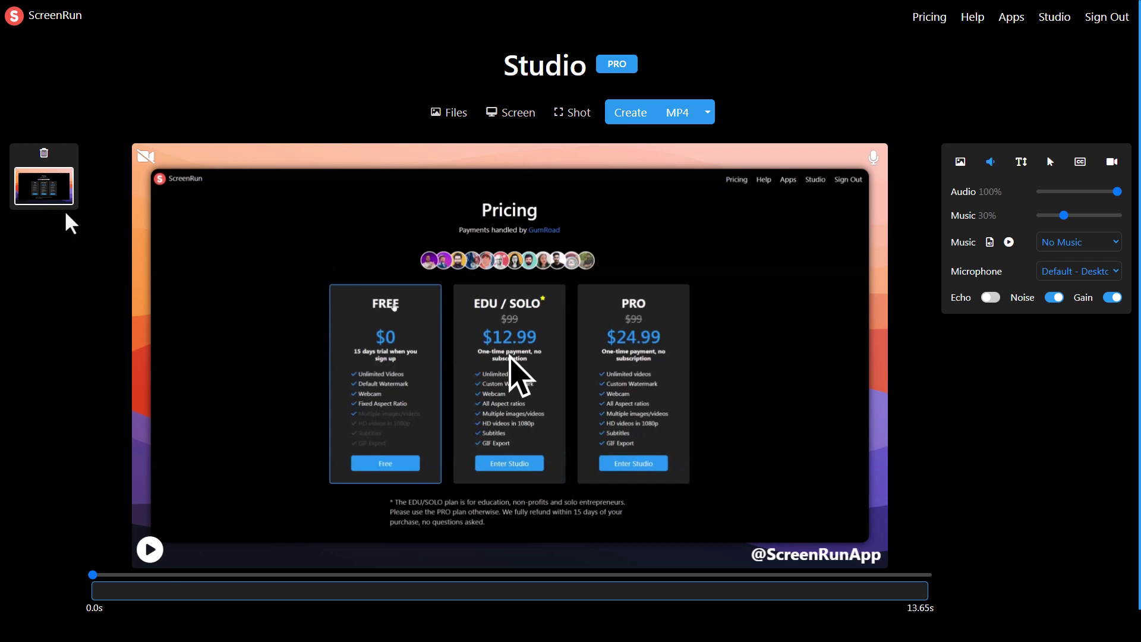
Review the transcribed captions, and switch closed captions off and back on to display them over the video
left_click(1080, 161)
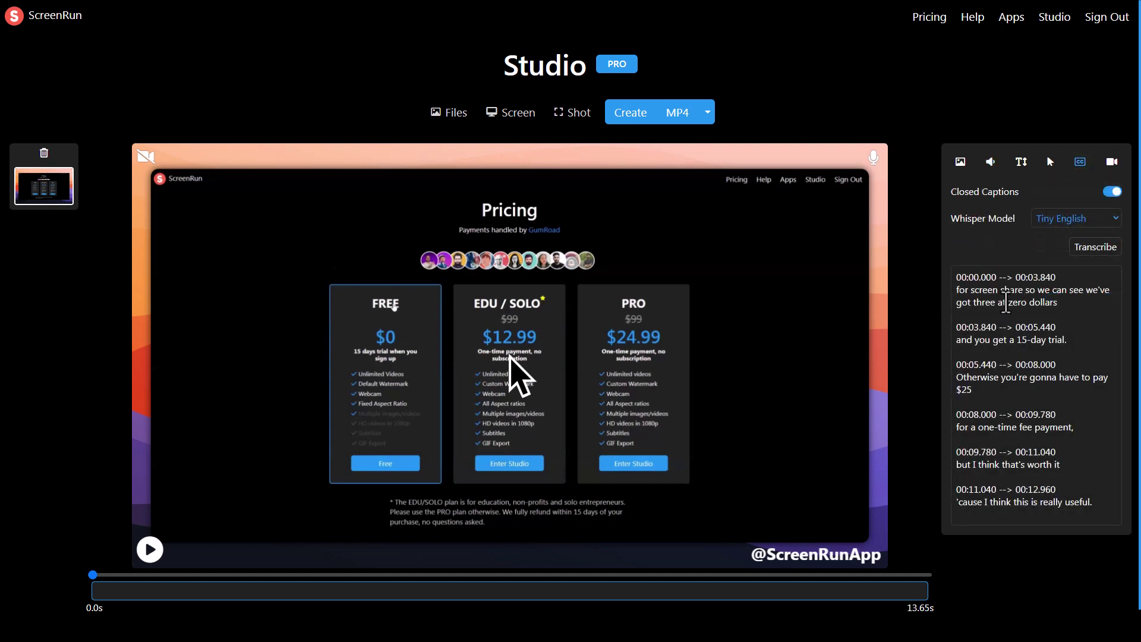
scroll(1038, 360, "down", 1)
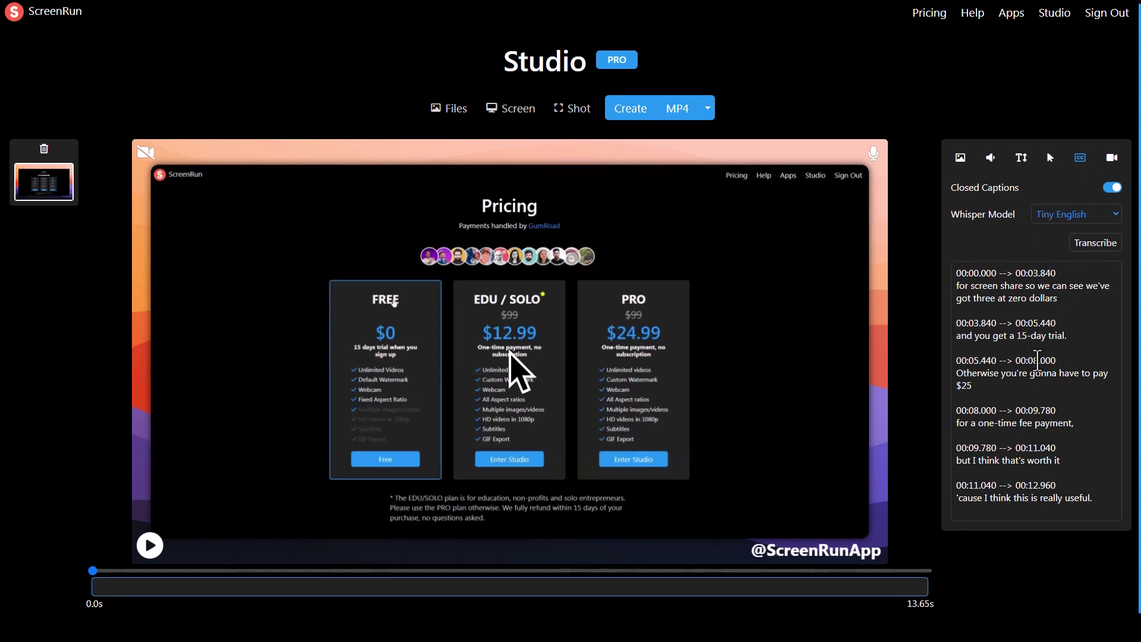
scroll(1037, 360, "up", 1)
left_click(1114, 193)
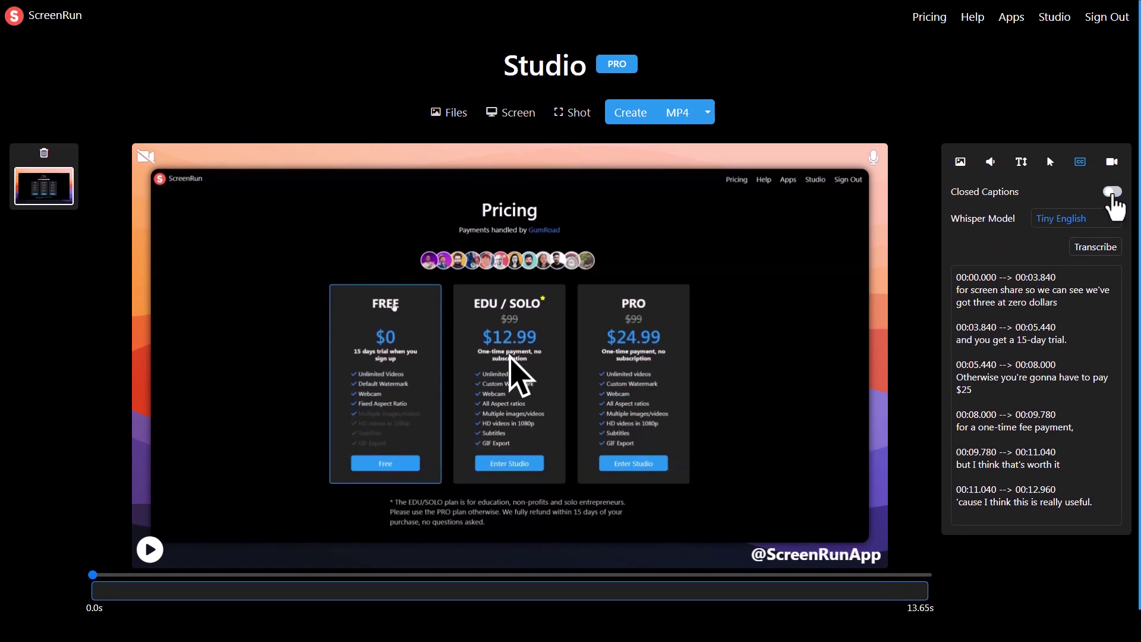
left_click(1114, 193)
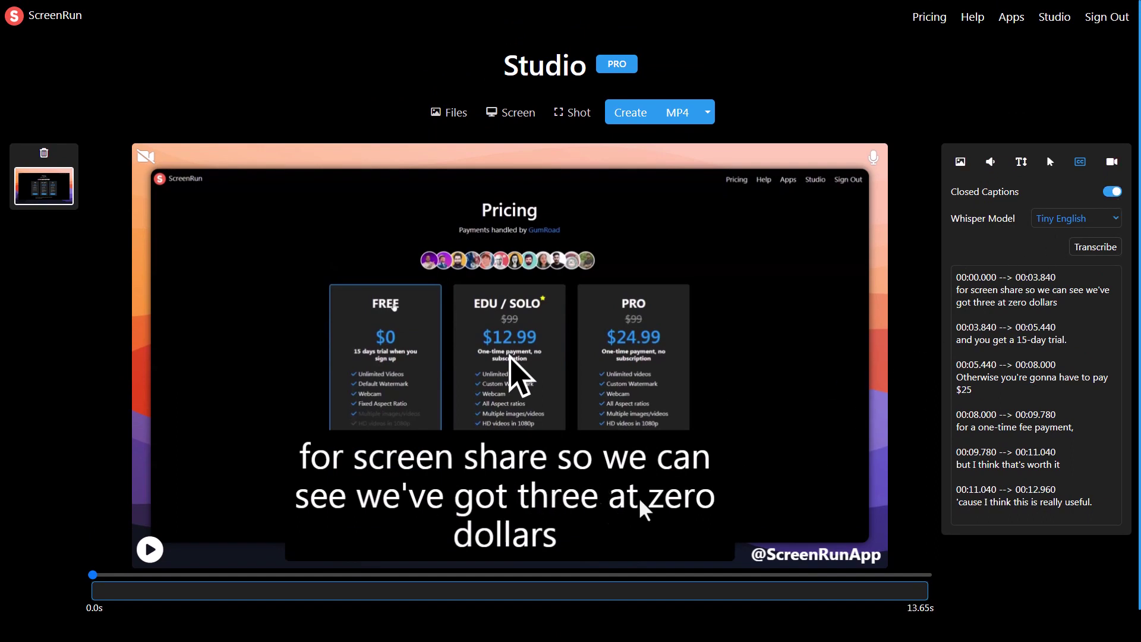
Set the caption text color to a muted red, RGB 155, 75, 75
left_click(1019, 165)
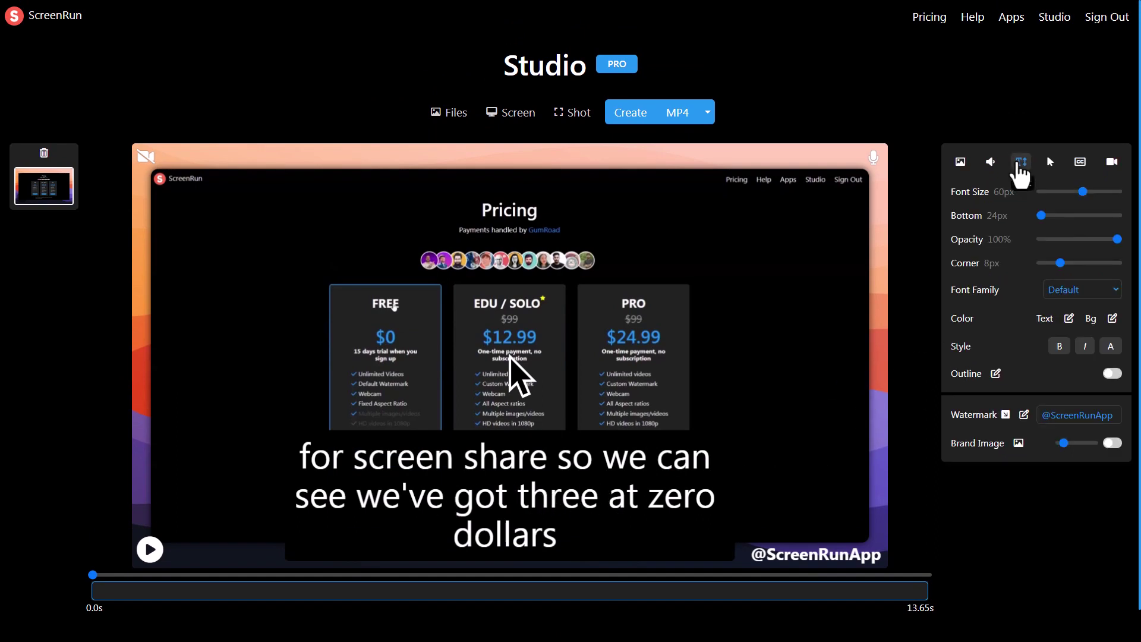
left_click(1068, 319)
mouse_move(1016, 362)
left_mouse_down()
mouse_move(986, 347)
mouse_move(1006, 363)
left_mouse_up()
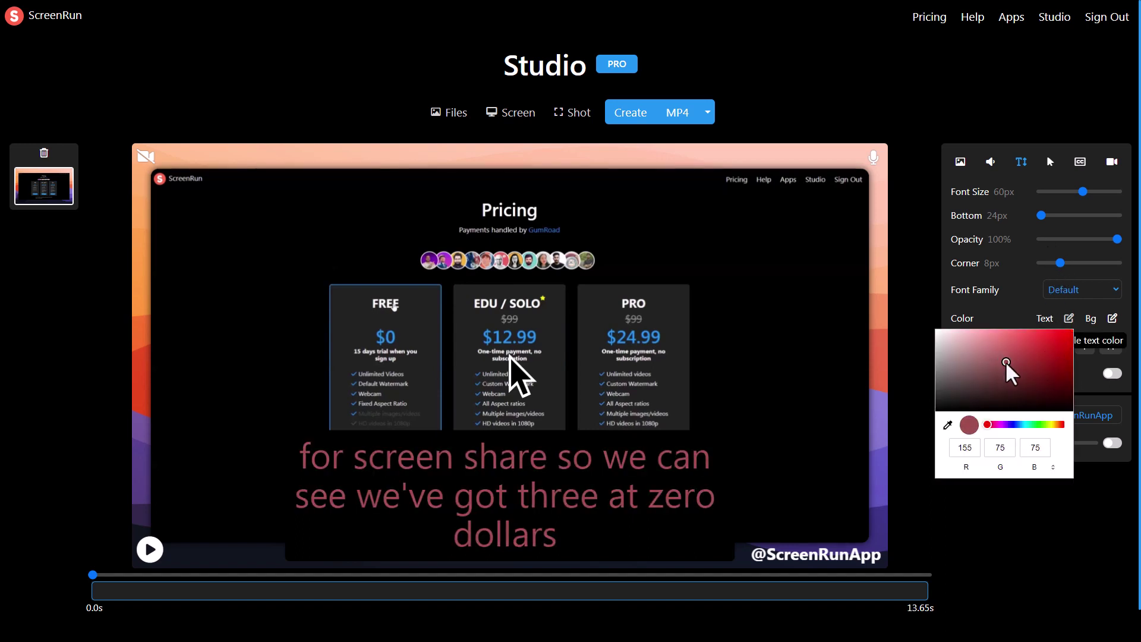
left_click(1043, 315)
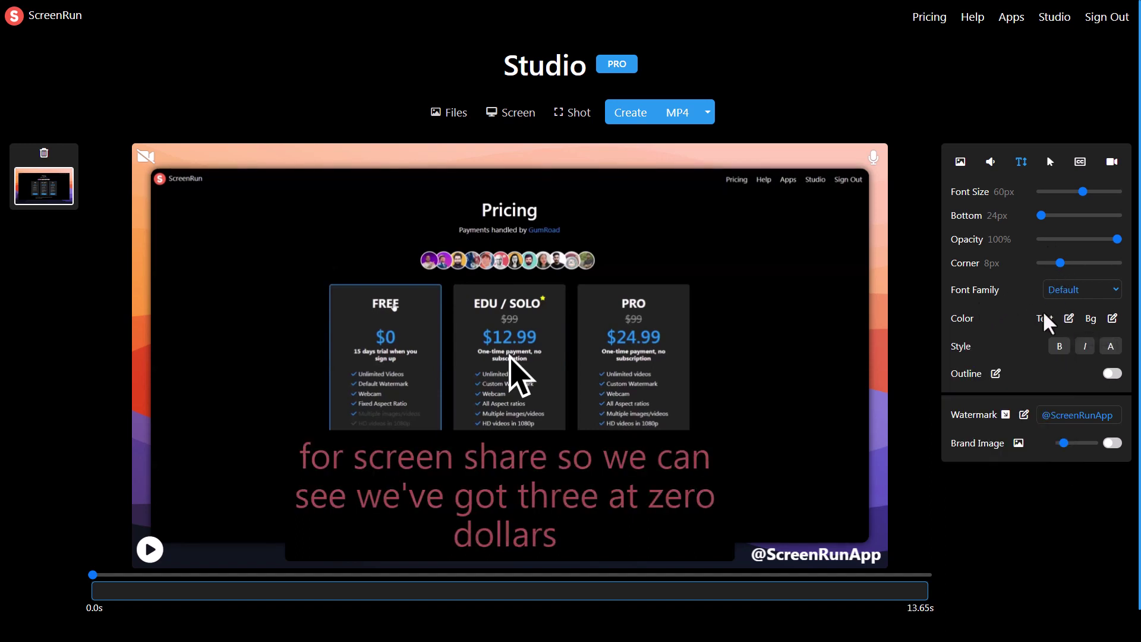
Try a grey caption background of RGB 116, 114, 114 and return it to black
left_click(1113, 319)
left_click(981, 373)
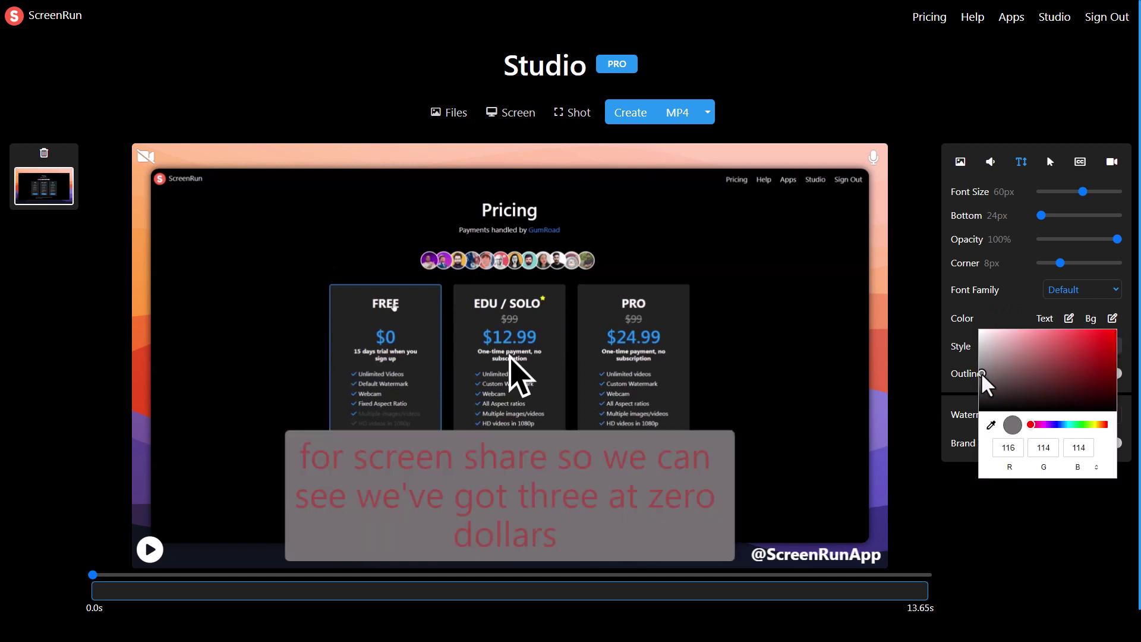
left_click_drag(980, 372, 982, 415)
left_click(983, 318)
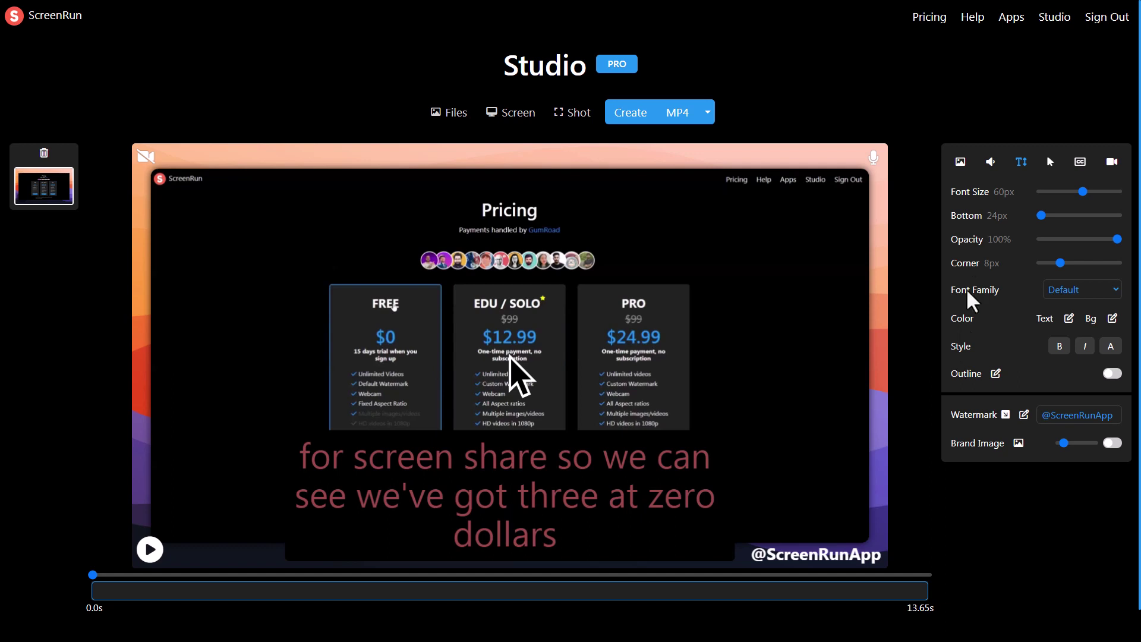
View the page about the native macOS and Windows companion apps and return to the Studio
left_click(1011, 18)
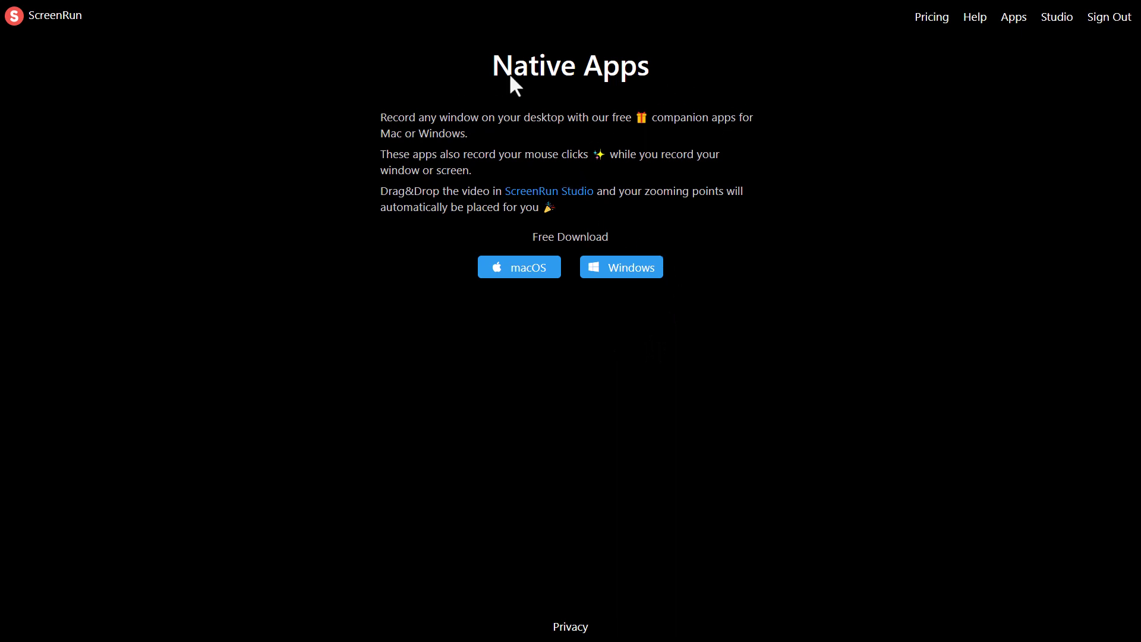
left_click(1056, 18)
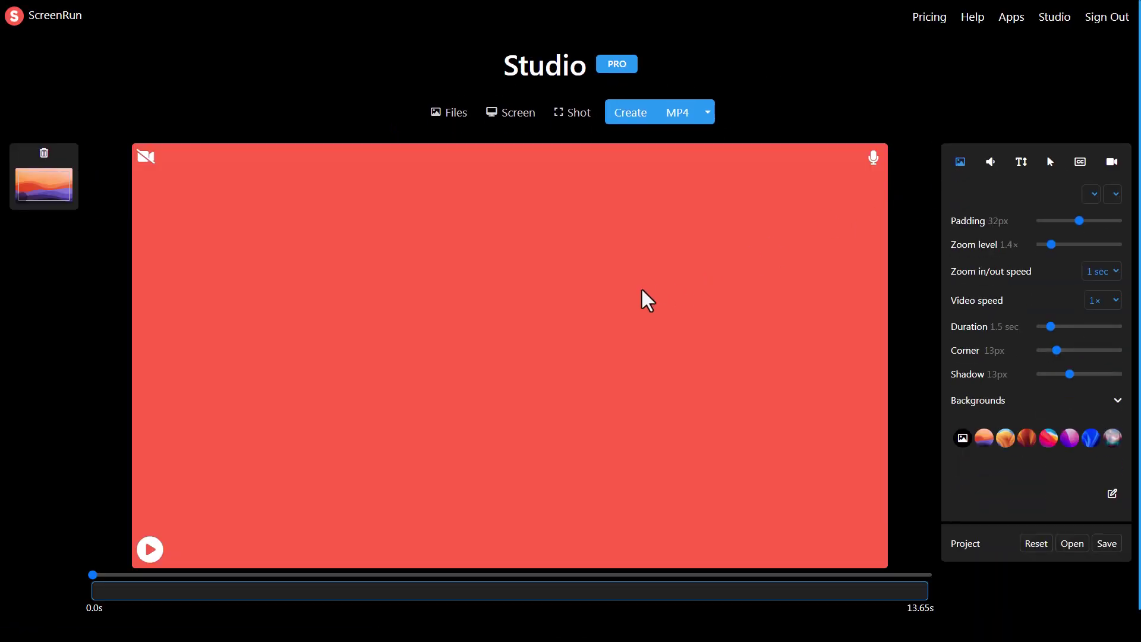